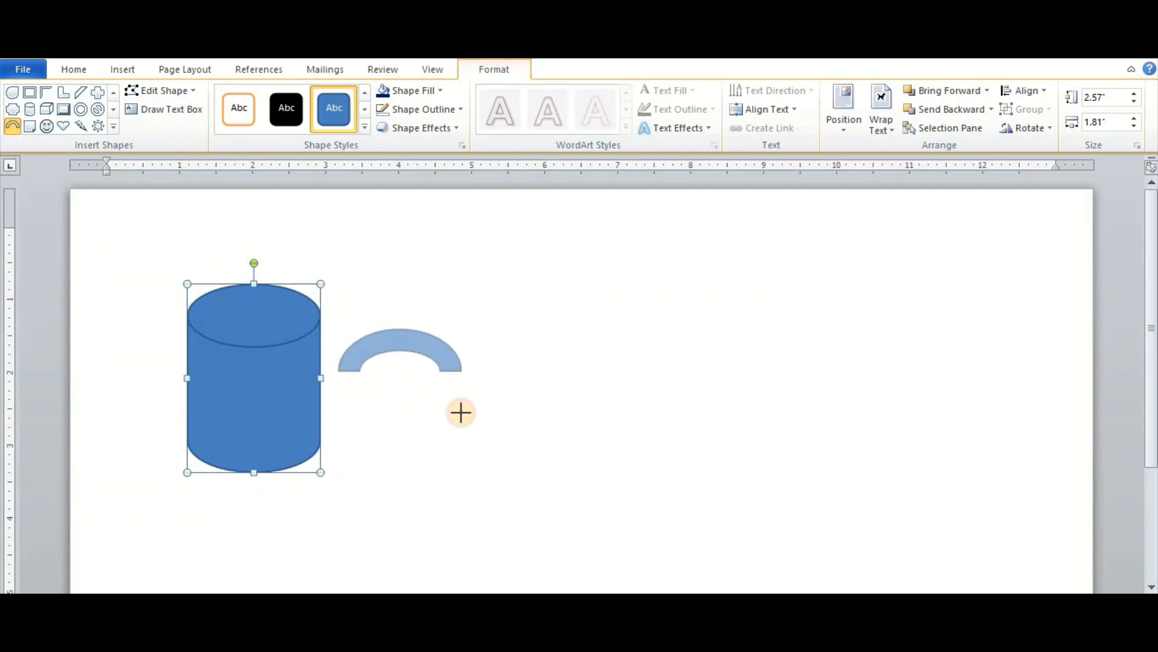
Draw a block arc beside the cylinder, rotate it 90° clockwise, resize it to about 1.14 by 1.48 in and place it as the mug handle.
left_click_drag(398, 311, 450, 366)
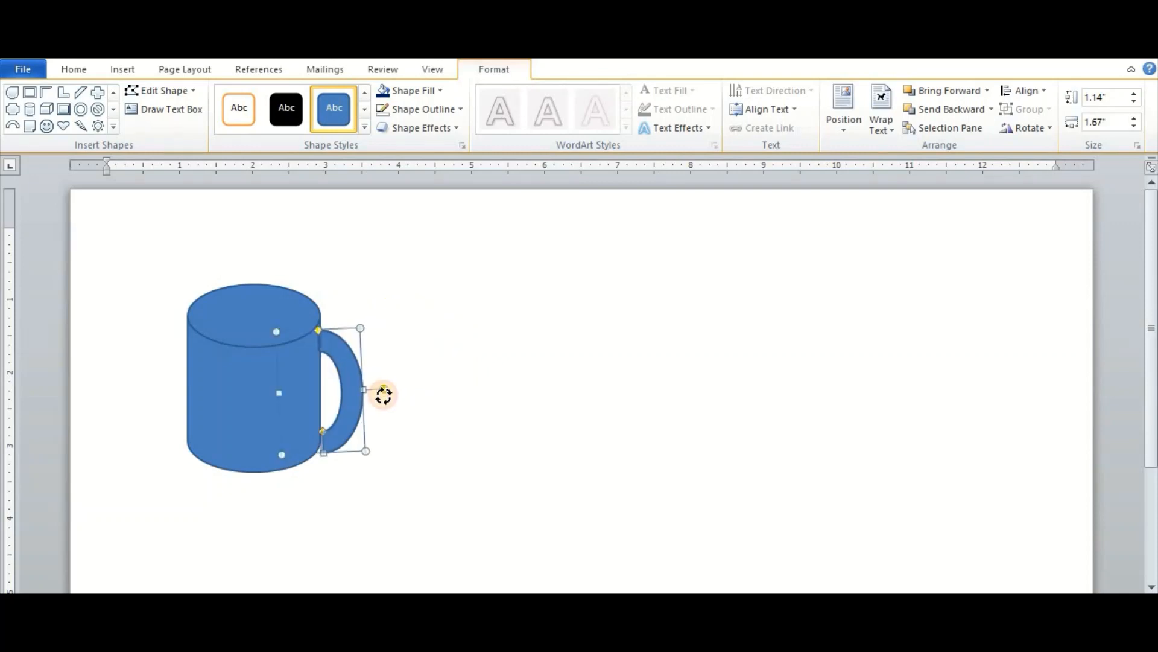
left_click_drag(363, 453, 361, 438)
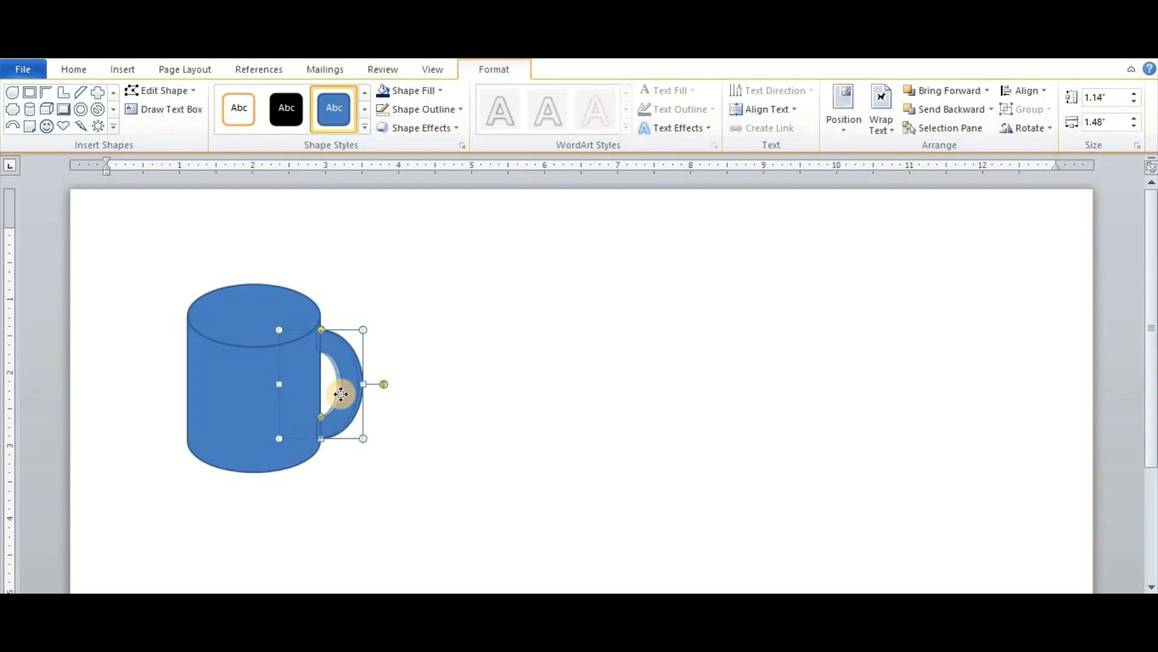
left_click_drag(341, 394, 341, 393)
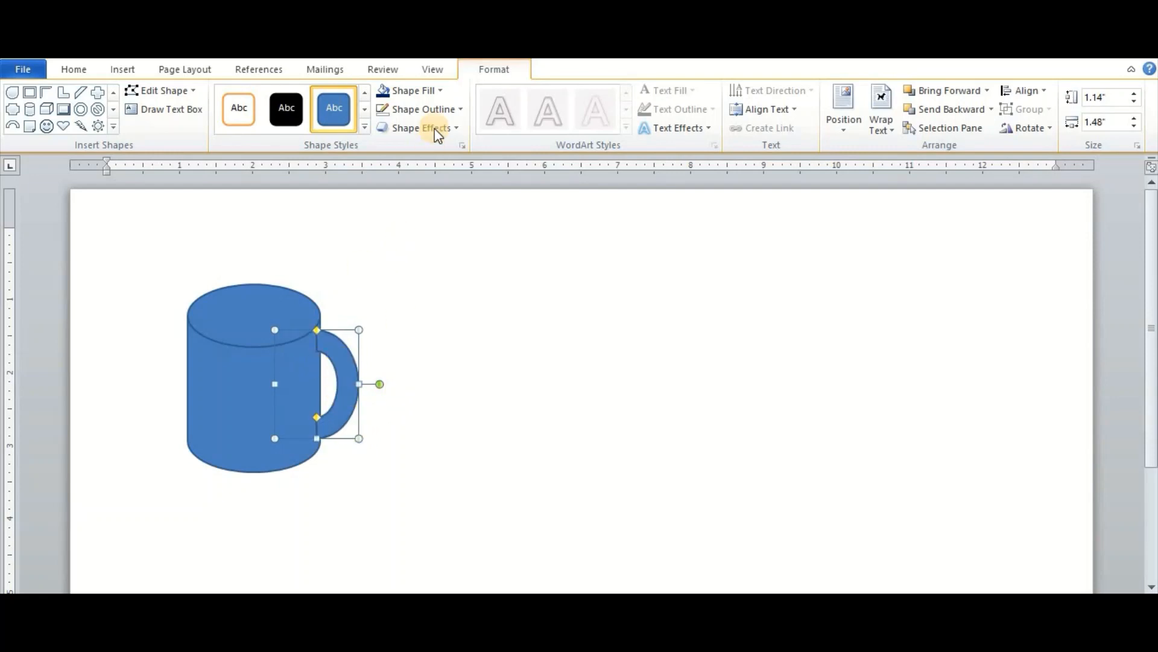
Remove the handle's outline and nudge the handle slightly downward along the mug body.
left_click(455, 110)
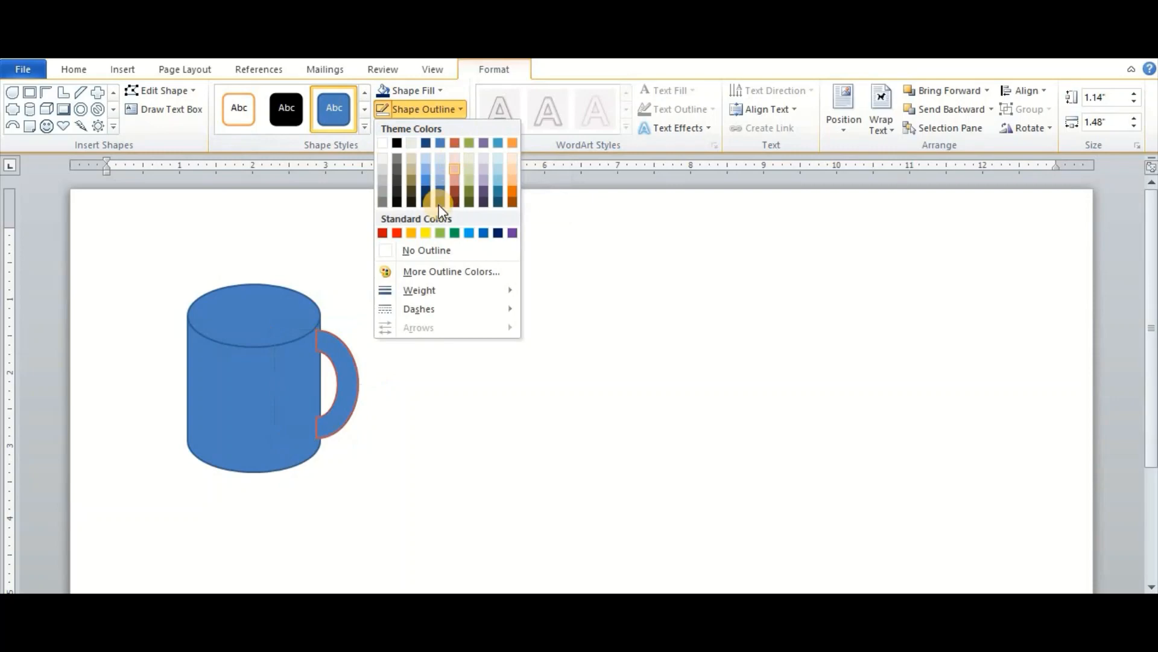
left_click(426, 251)
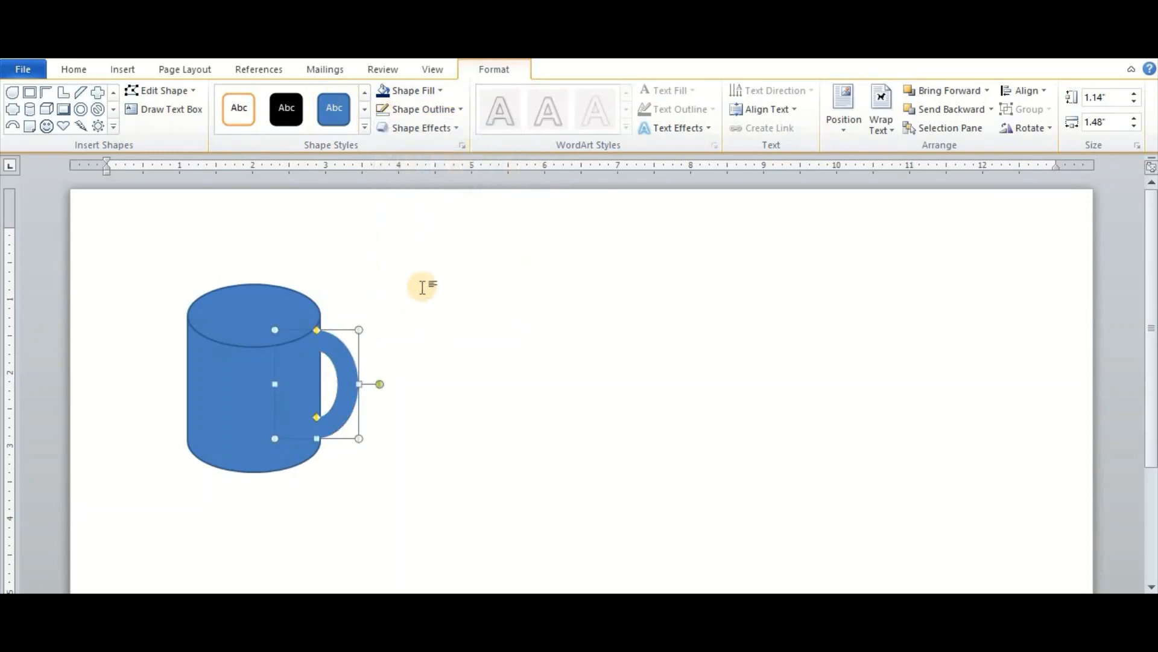
key("ctrl+Down")
key("ctrl+Down")
key("ctrl+Down")
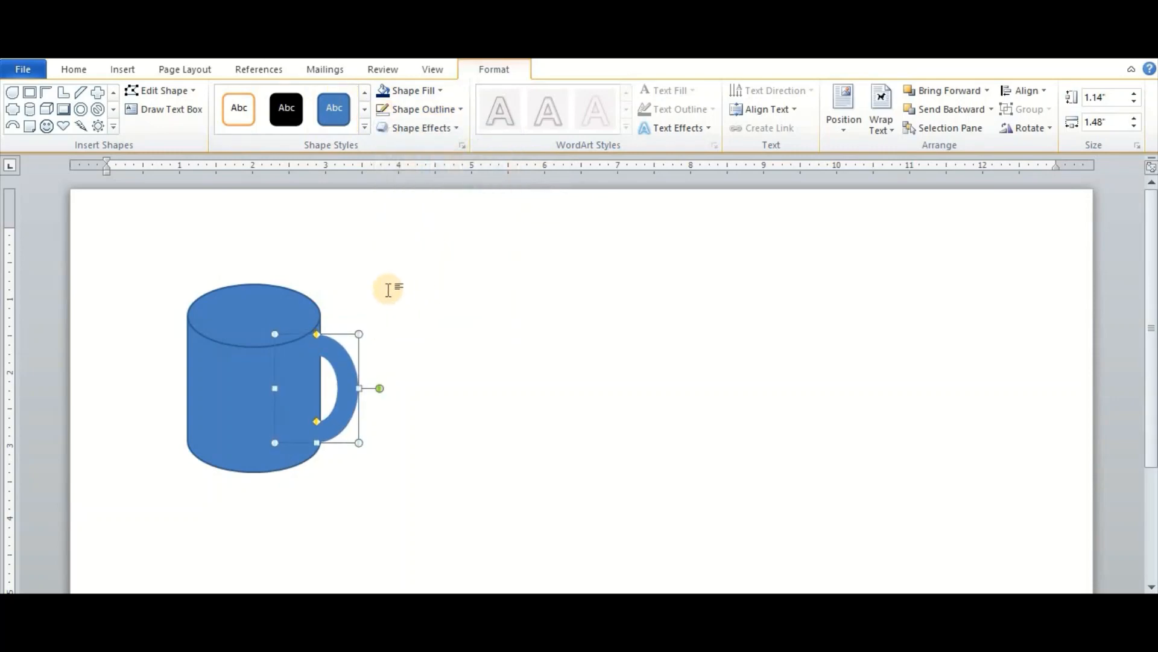
Enlarge the cylinder to about 3.05 in high by 2.22 in wide and move the handle back against its right edge.
left_click(242, 406)
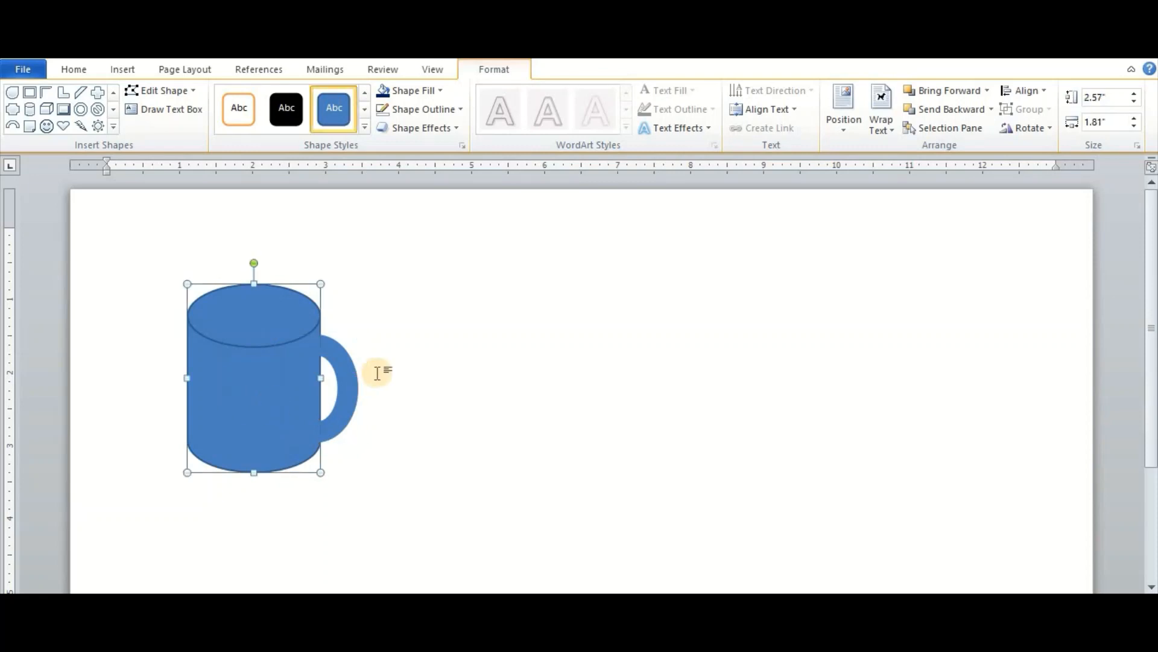
left_click(344, 388)
left_click(241, 402)
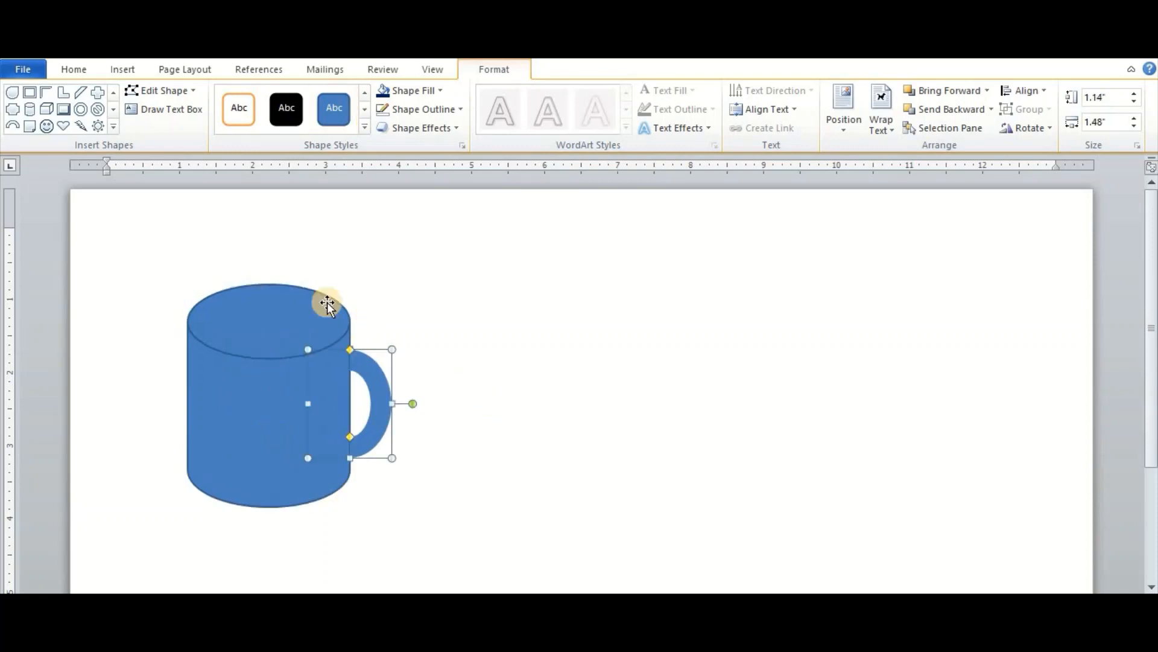
Draw an oval over the cylinder's top face and stretch it to about 0.97 by 2.15 in to form the mug's opening.
left_click(278, 295)
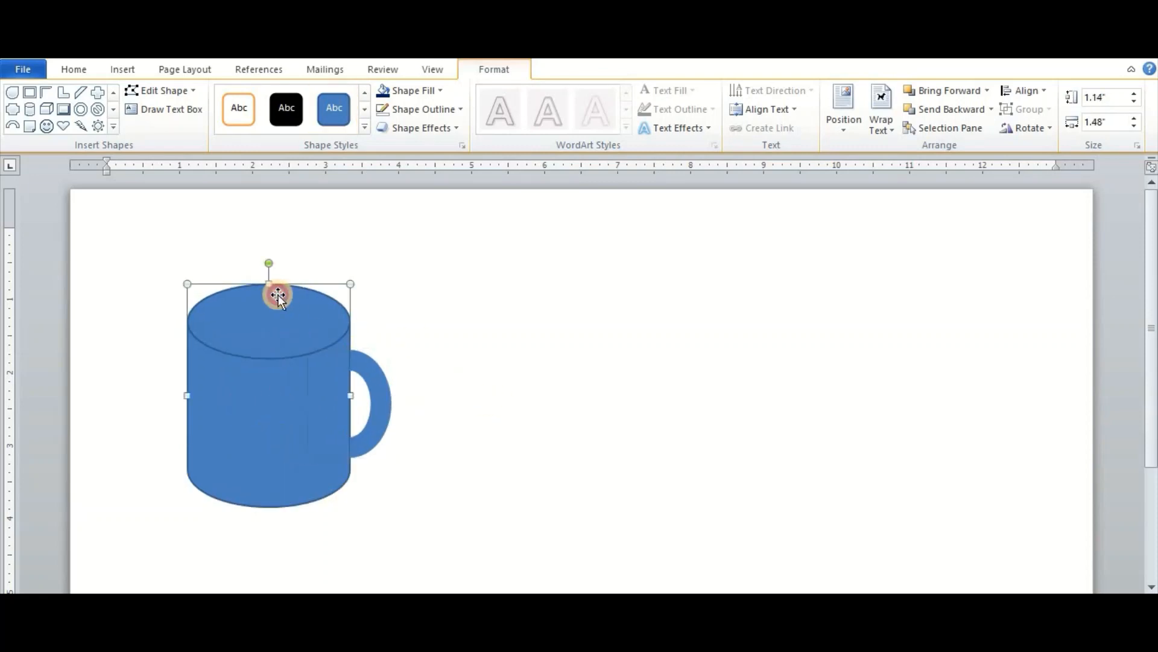
left_click(112, 128)
left_click(114, 109)
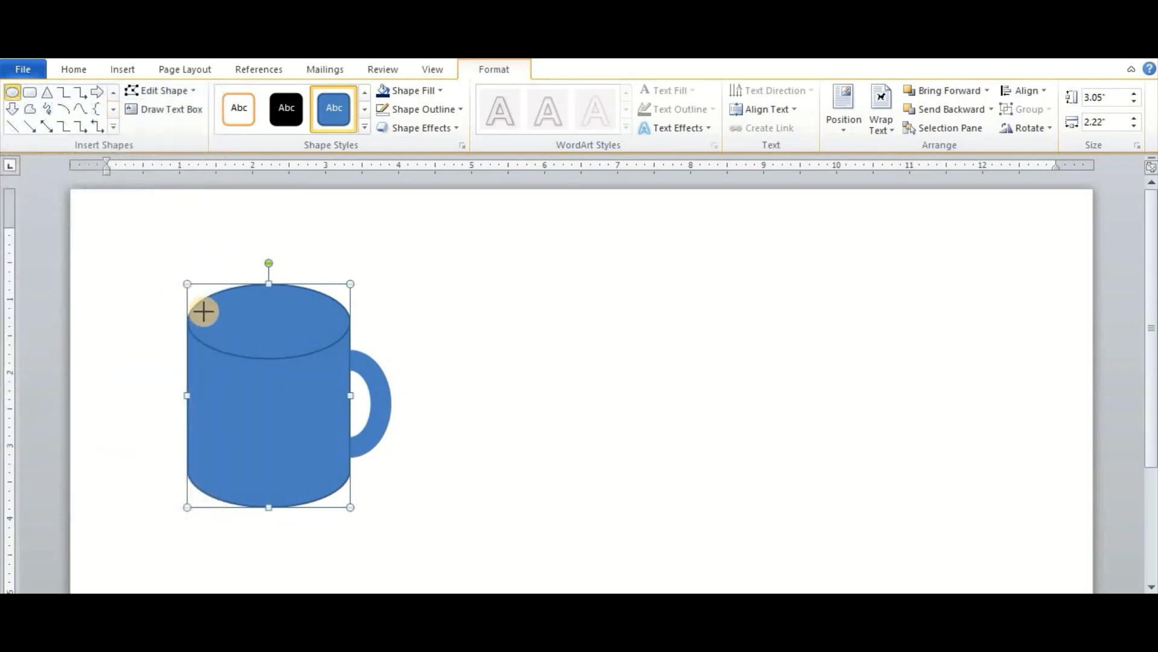
left_click_drag(200, 308, 336, 355)
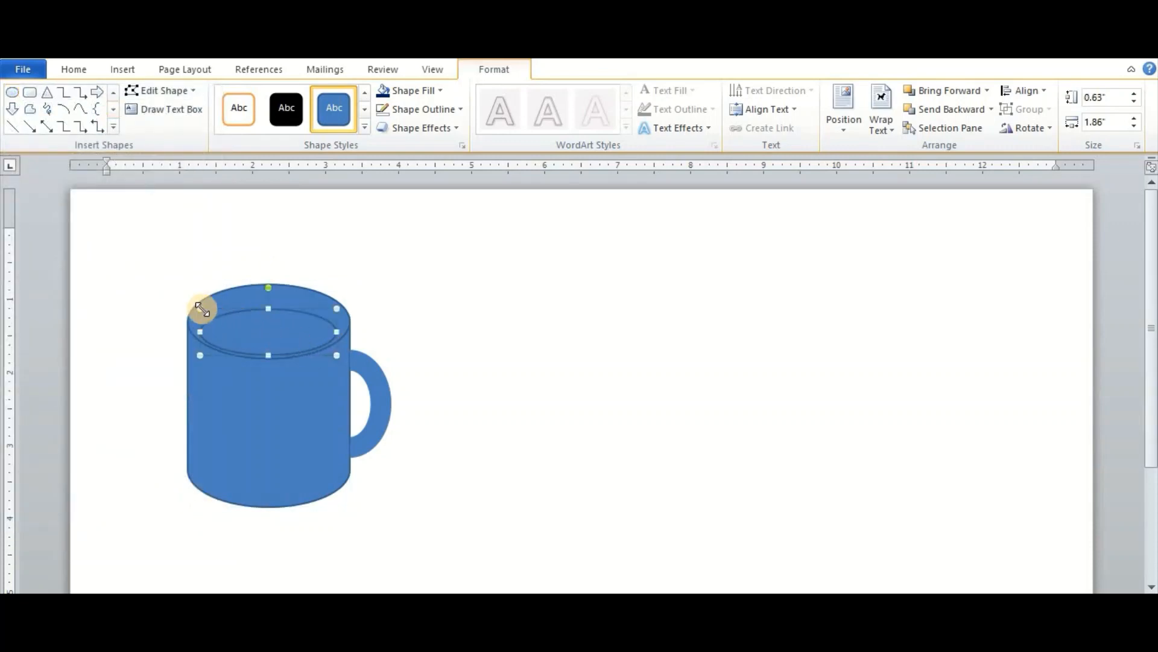
left_click_drag(201, 309, 187, 284)
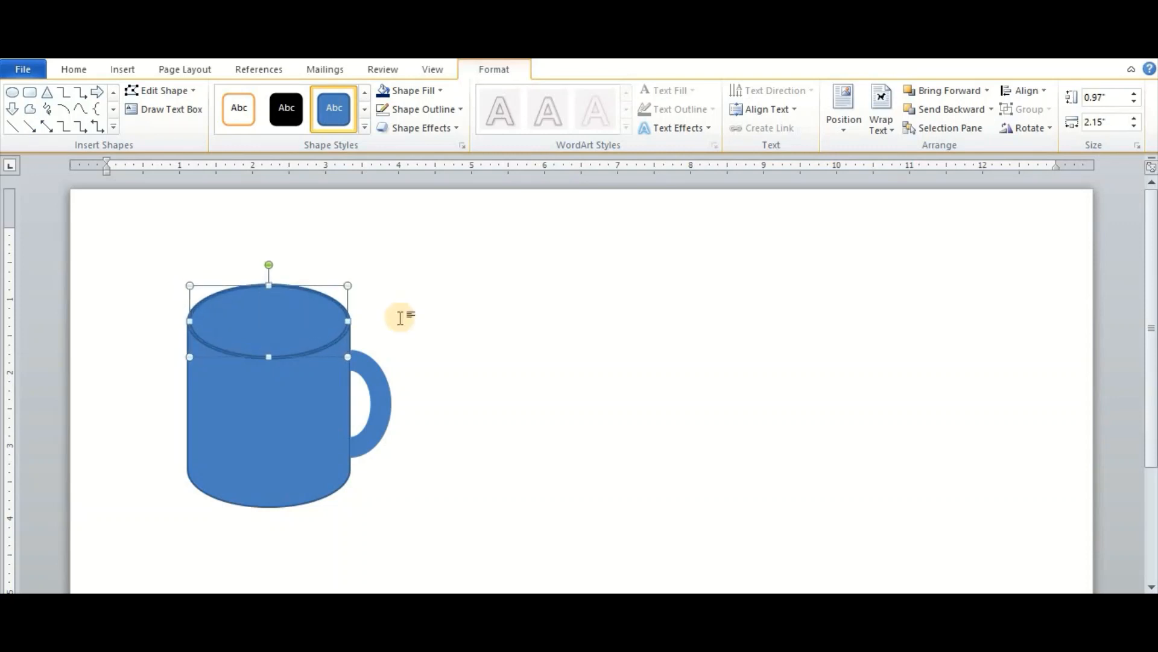
Apply a linear gradient fill to the oval and set its 100% stop to black with 50% brightness.
left_click(443, 93)
mouse_move(450, 291)
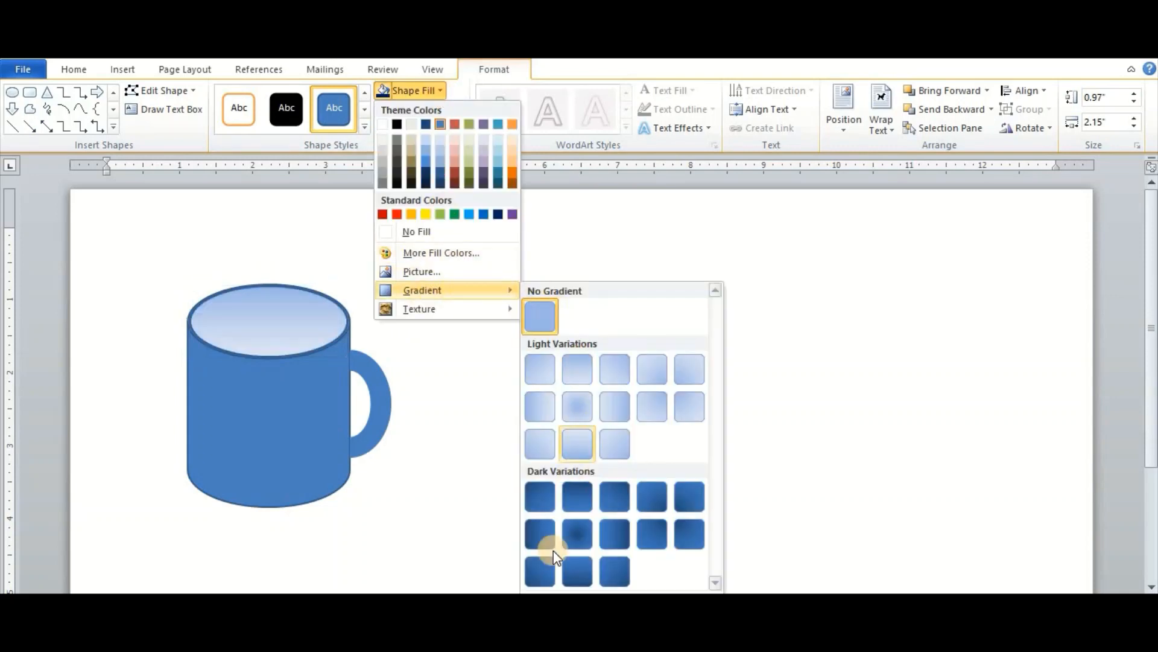
left_click(572, 597)
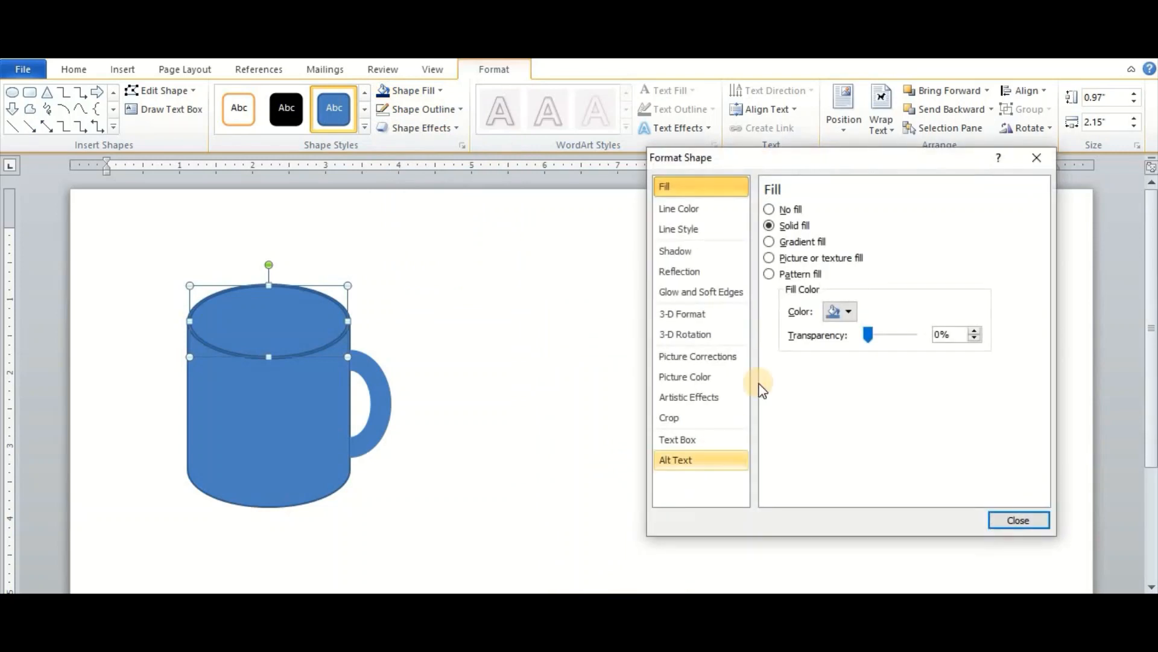
left_click(776, 241)
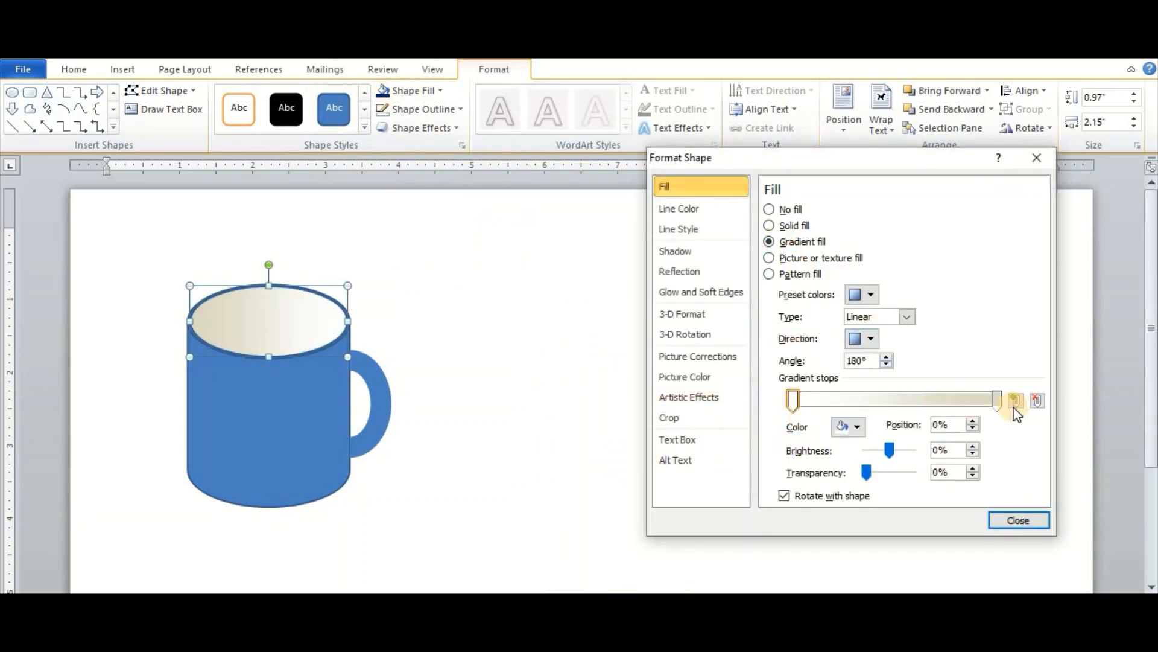
left_click(857, 427)
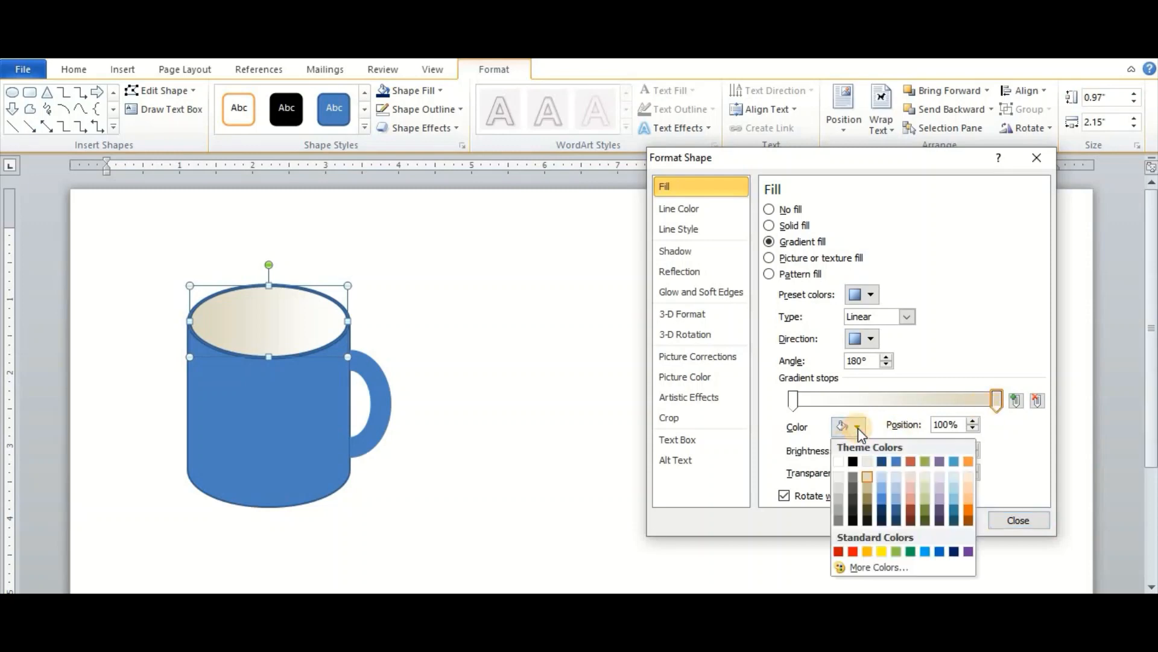
left_click(853, 478)
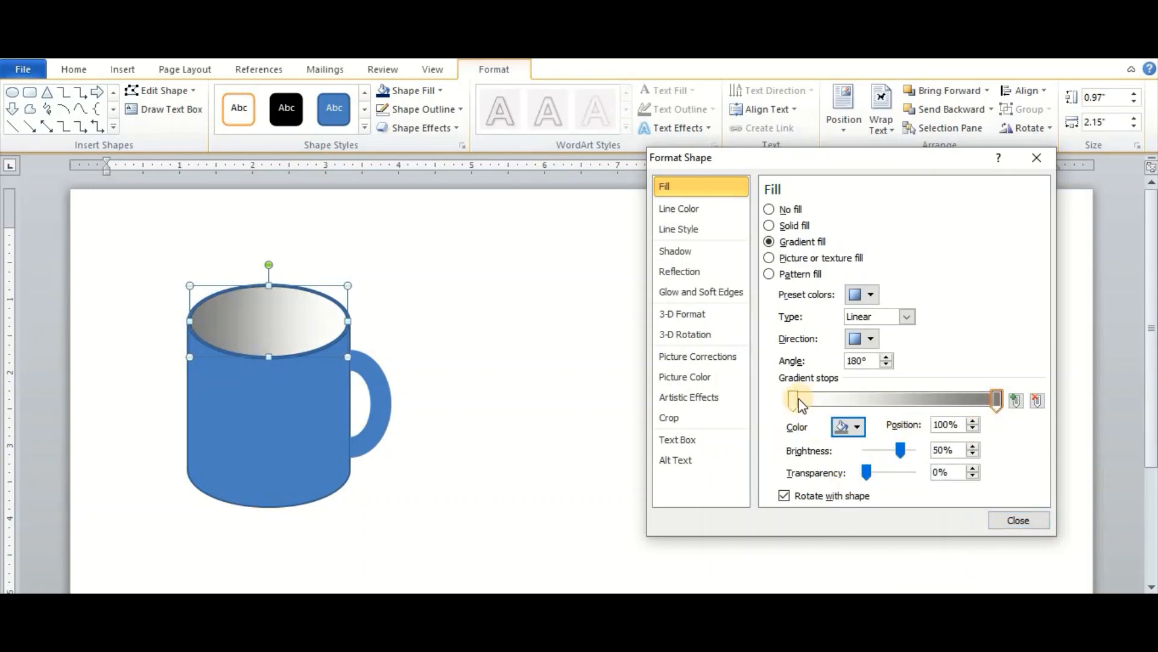
Set the oval gradient's 0% stop to white with -5% brightness and run the linear gradient from right to left.
left_click(793, 399)
left_click(859, 429)
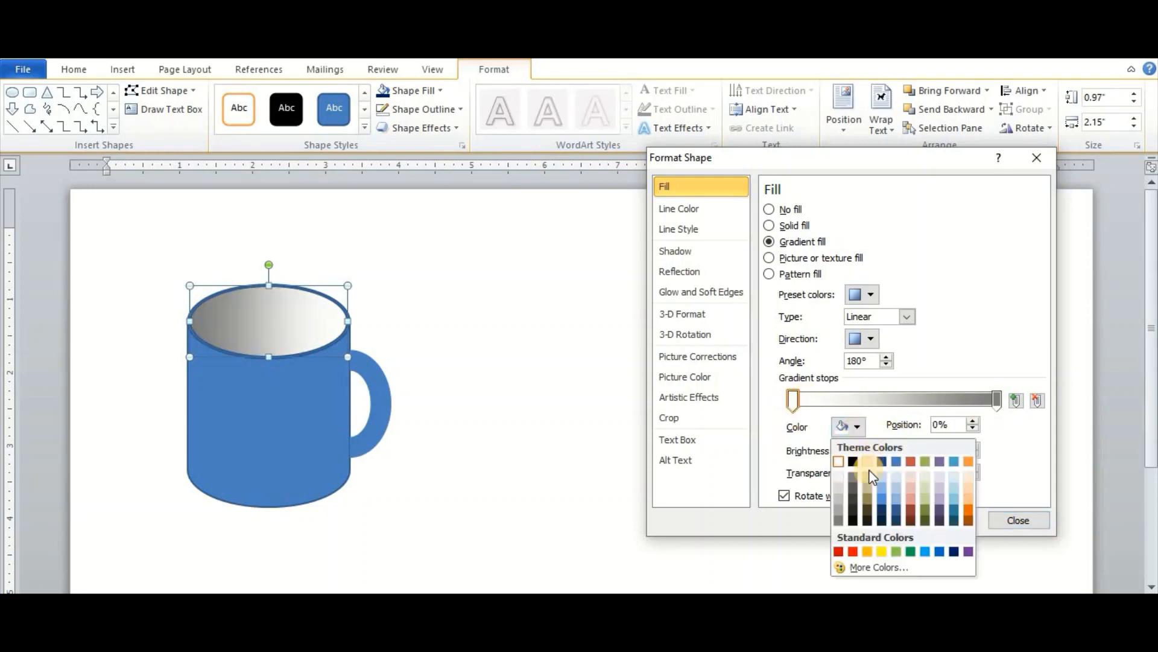
left_click(839, 477)
left_click(872, 339)
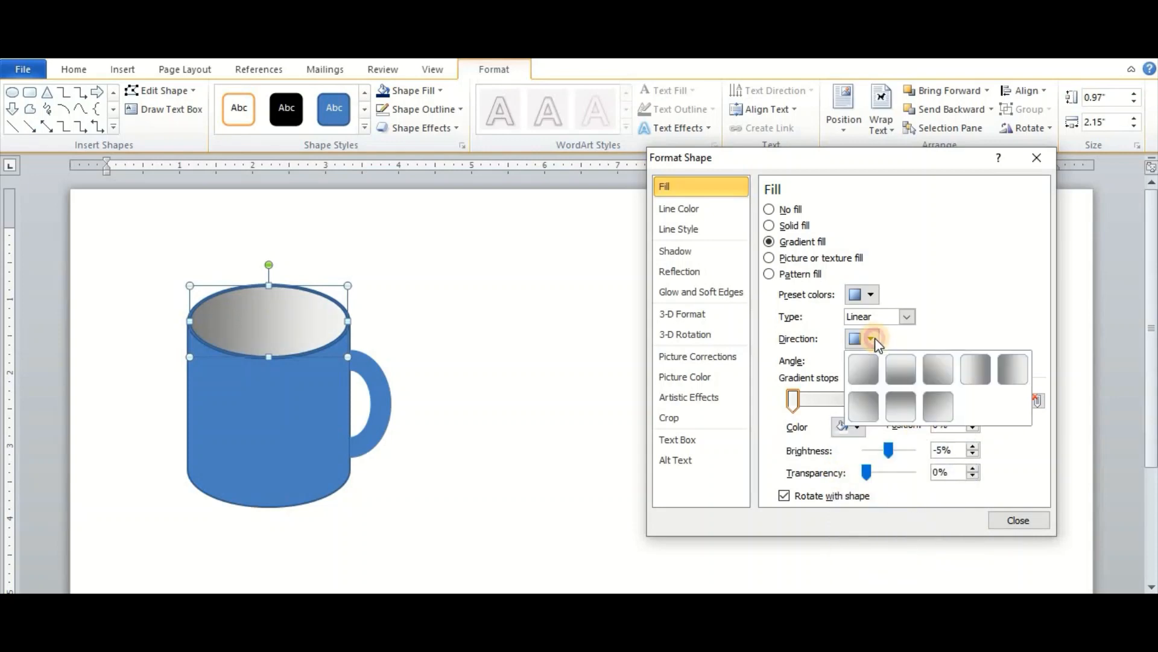
left_click(1013, 369)
left_click(1019, 526)
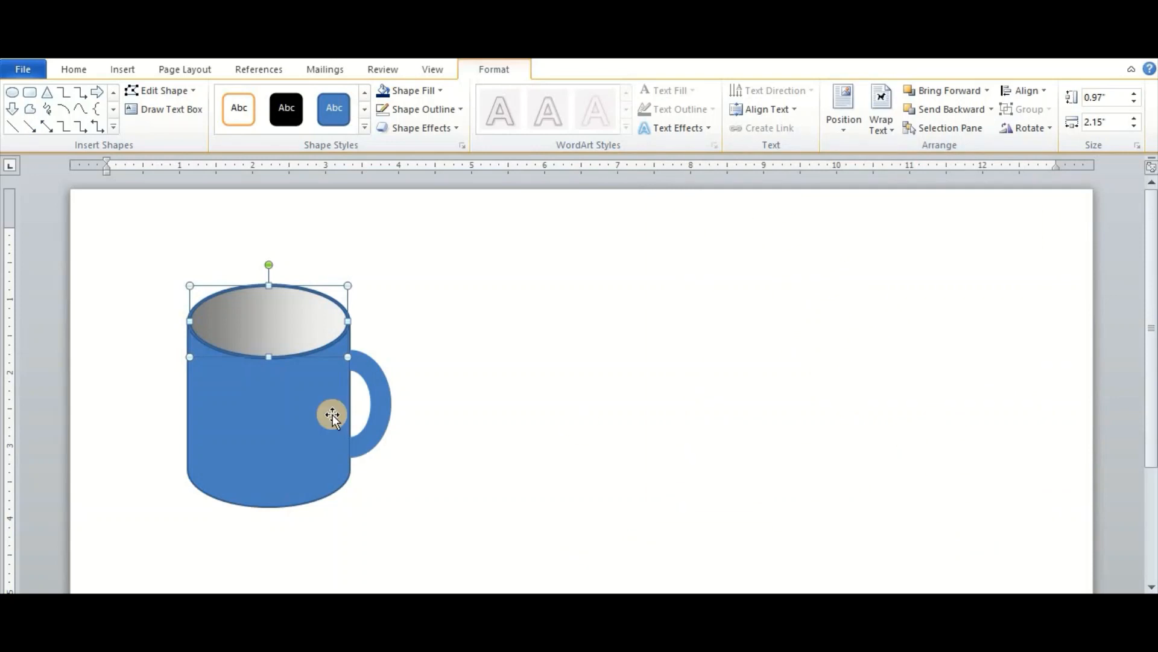
Group the oval, the cylinder and the handle into one mug object.
left_click(298, 447, "shift")
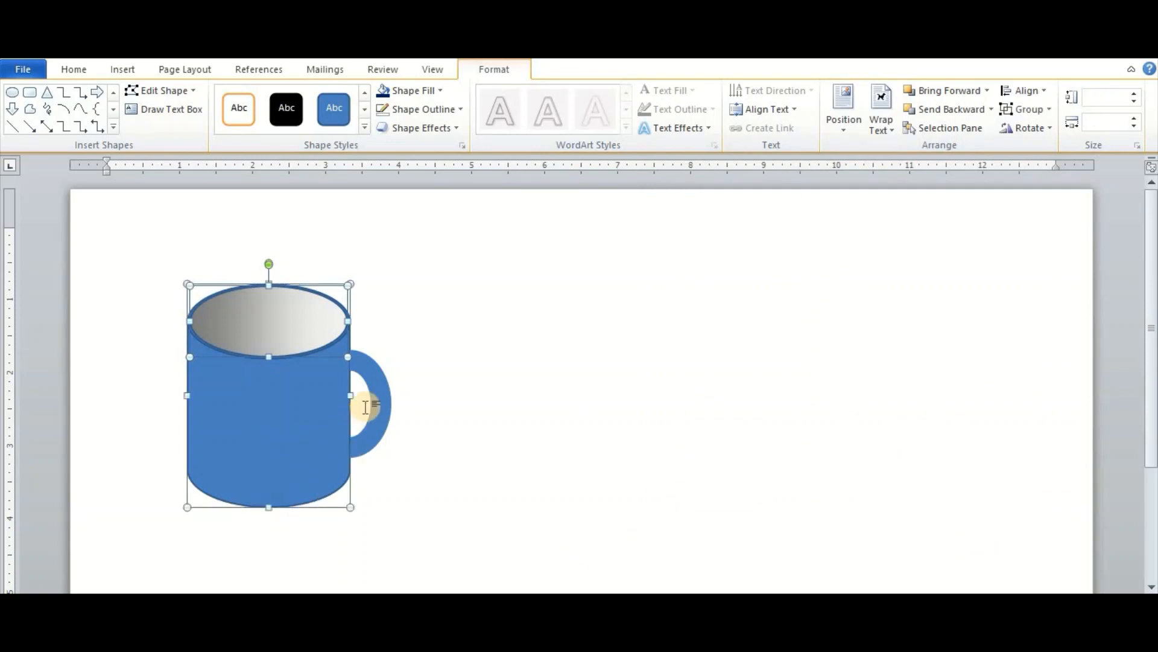
left_click(381, 414, "shift")
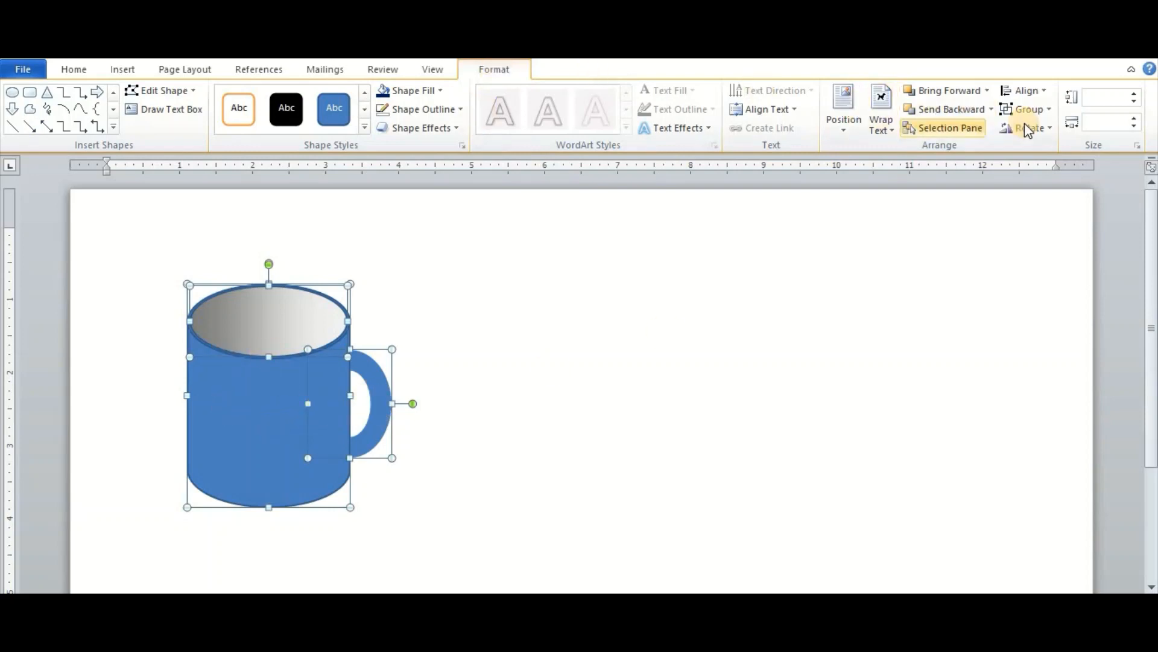
left_click(1039, 110)
left_click(1040, 128)
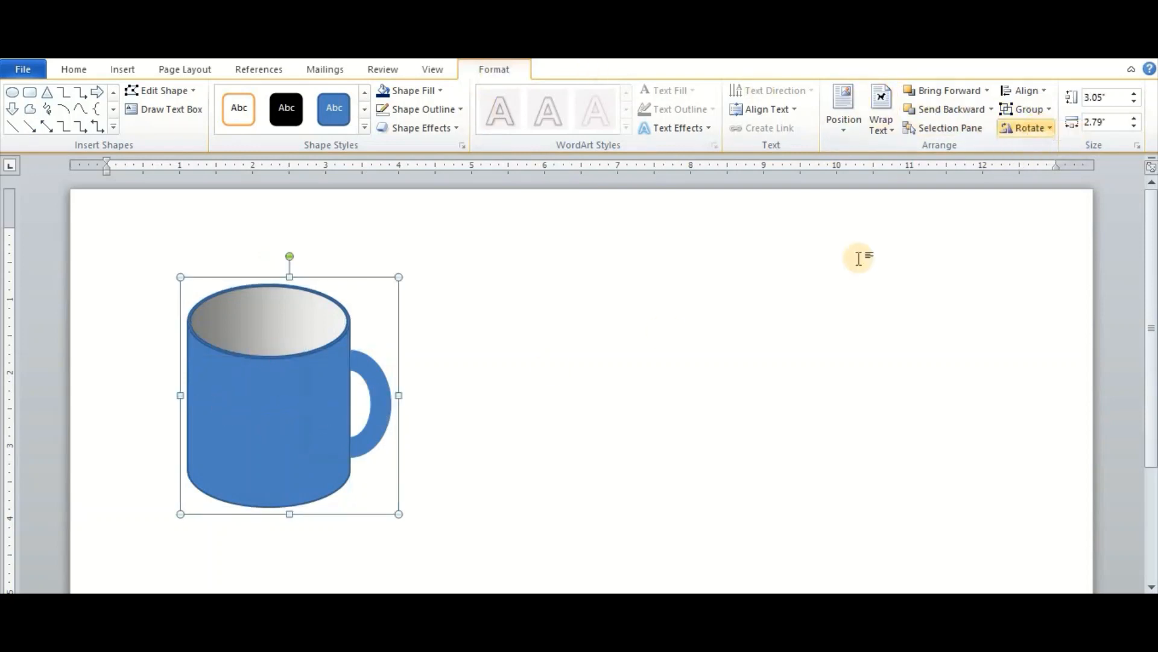
Copy the grouped mug, paste a duplicate and place it just to the right of the original.
right_click(311, 415)
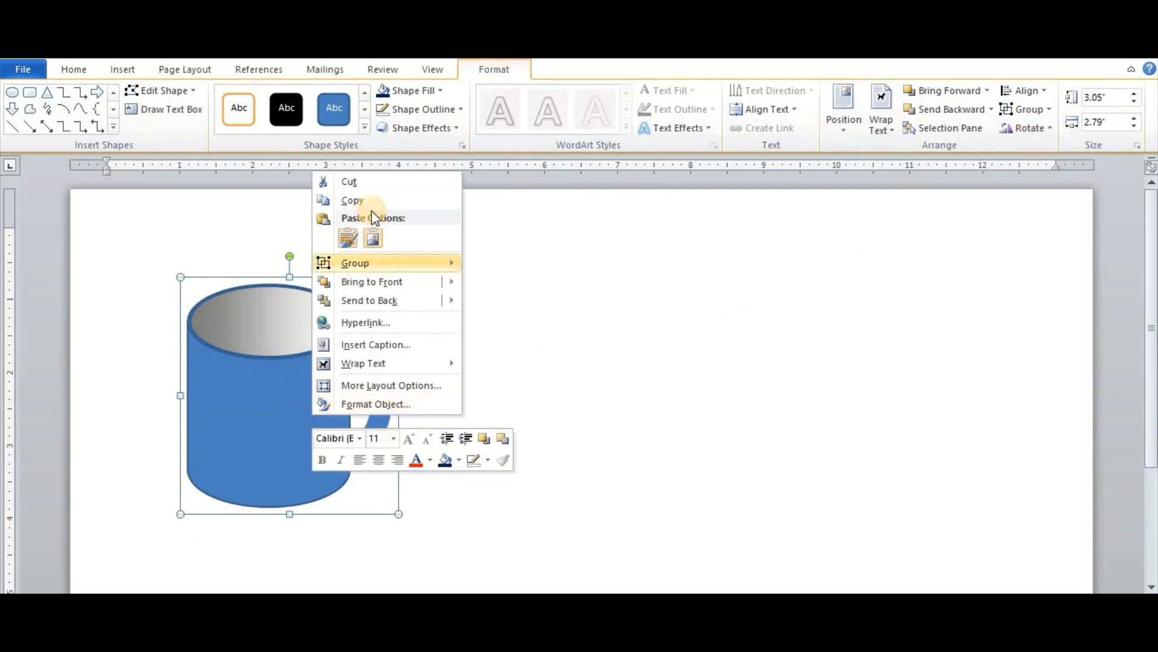
left_click(359, 200)
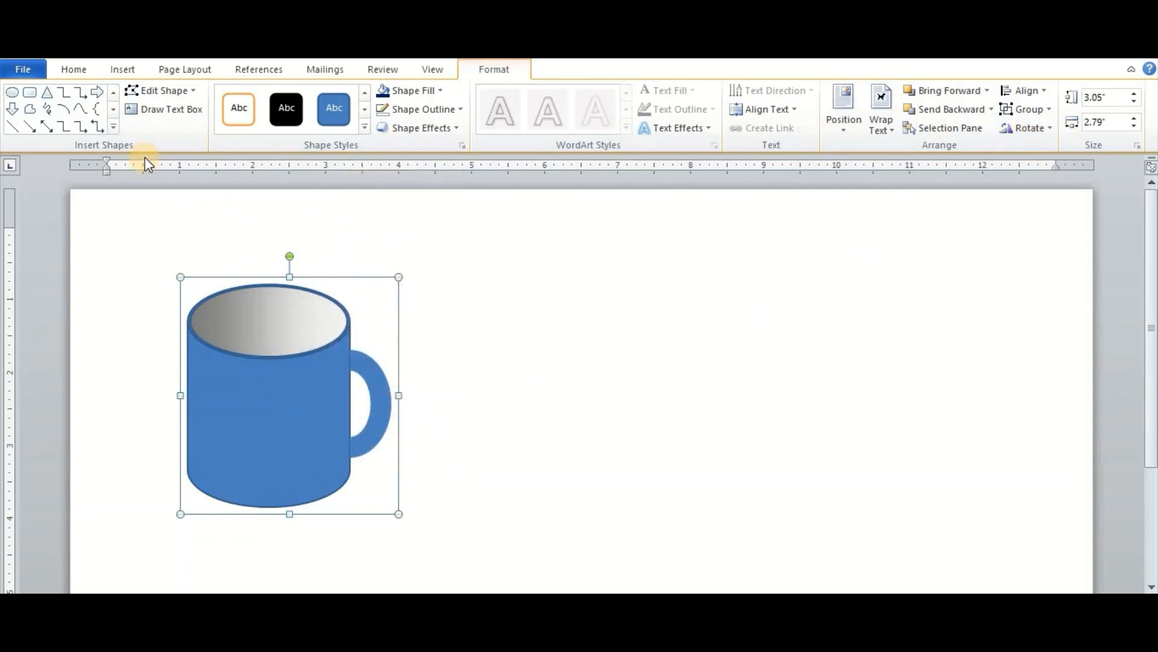
left_click(461, 281)
right_click(461, 281)
left_click(498, 354)
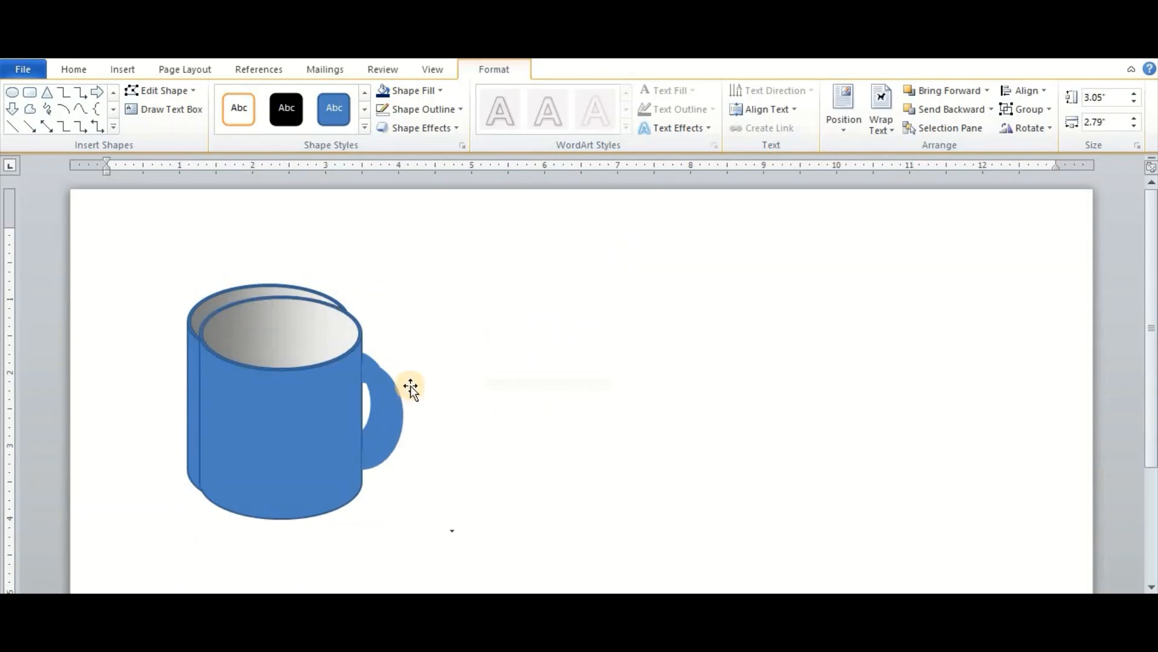
left_click_drag(328, 396, 570, 393)
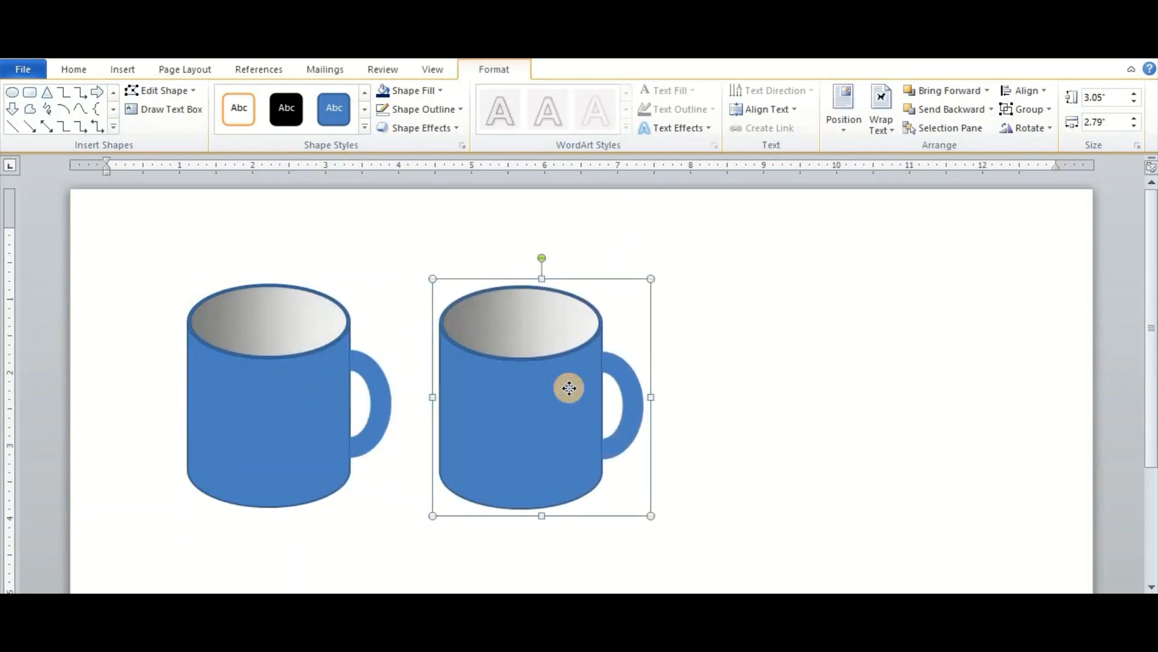
Paste a third mug and arrange it in a row to the right of the other two.
right_click(569, 388)
left_click(603, 453)
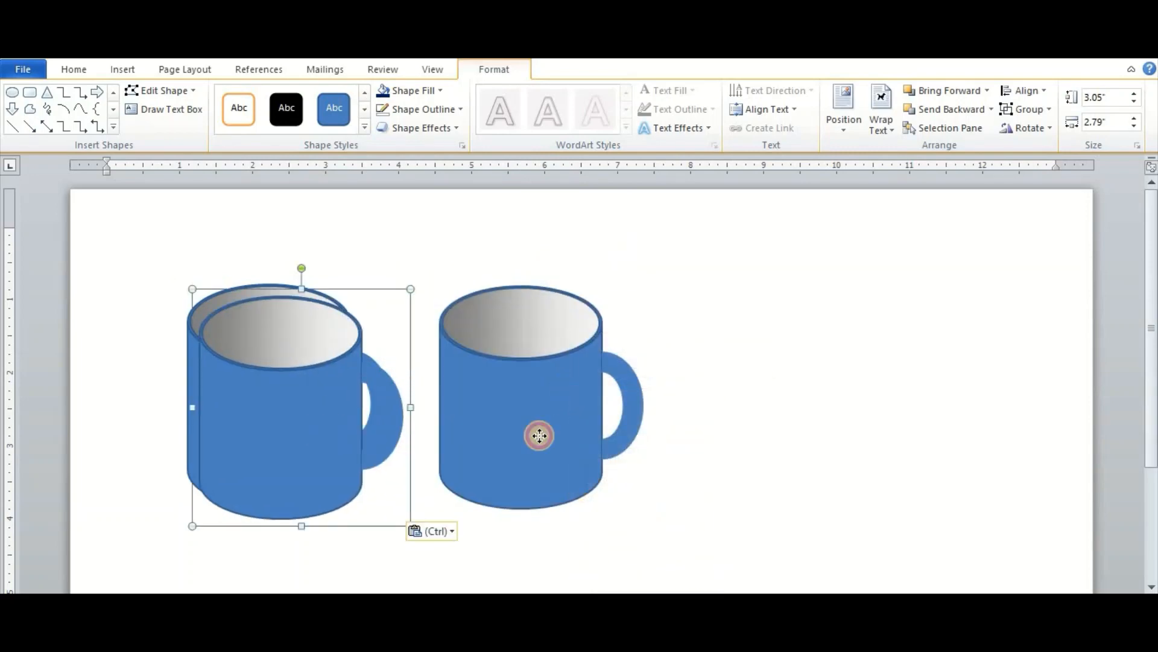
left_click_drag(540, 435, 824, 410)
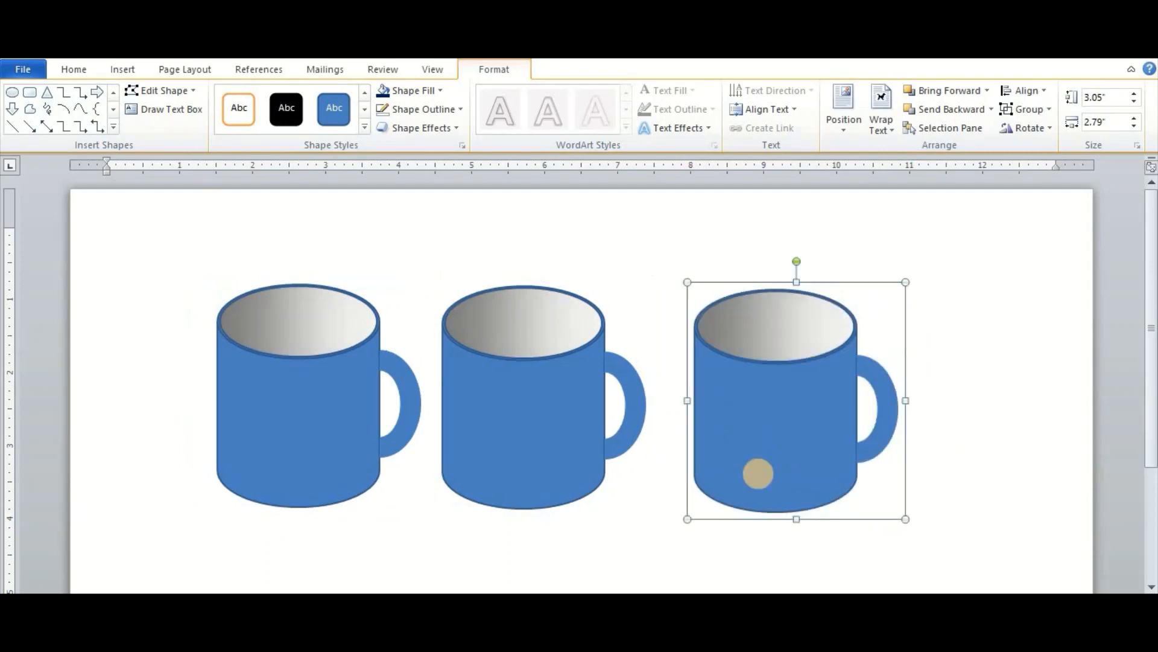
left_click(303, 449)
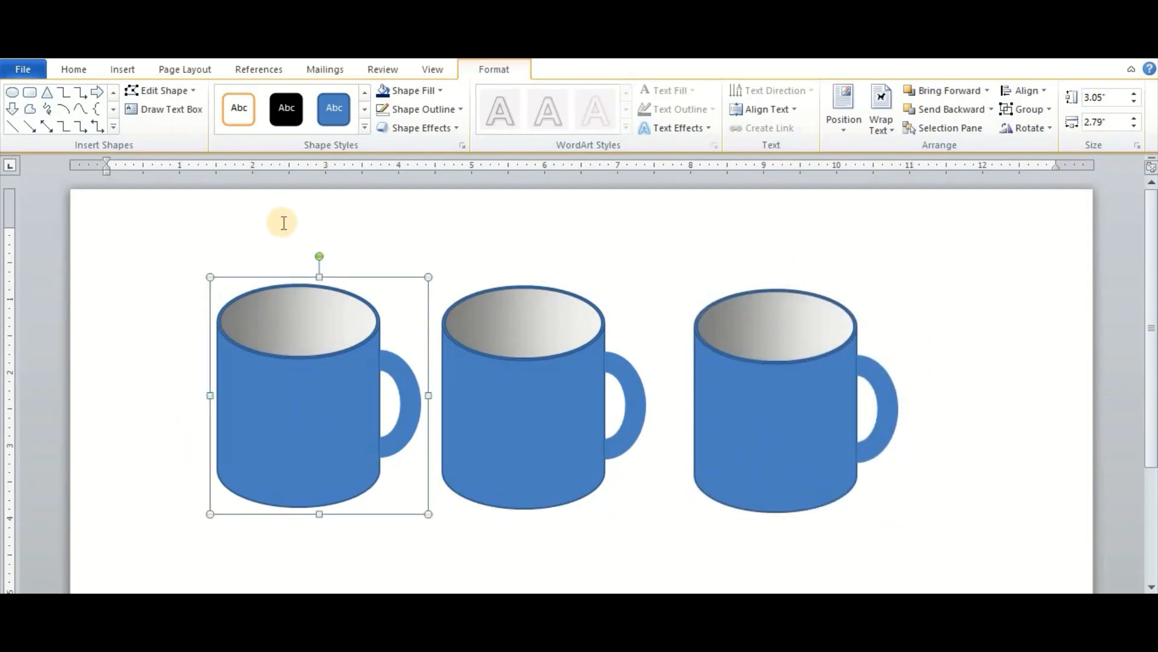
left_click(444, 91)
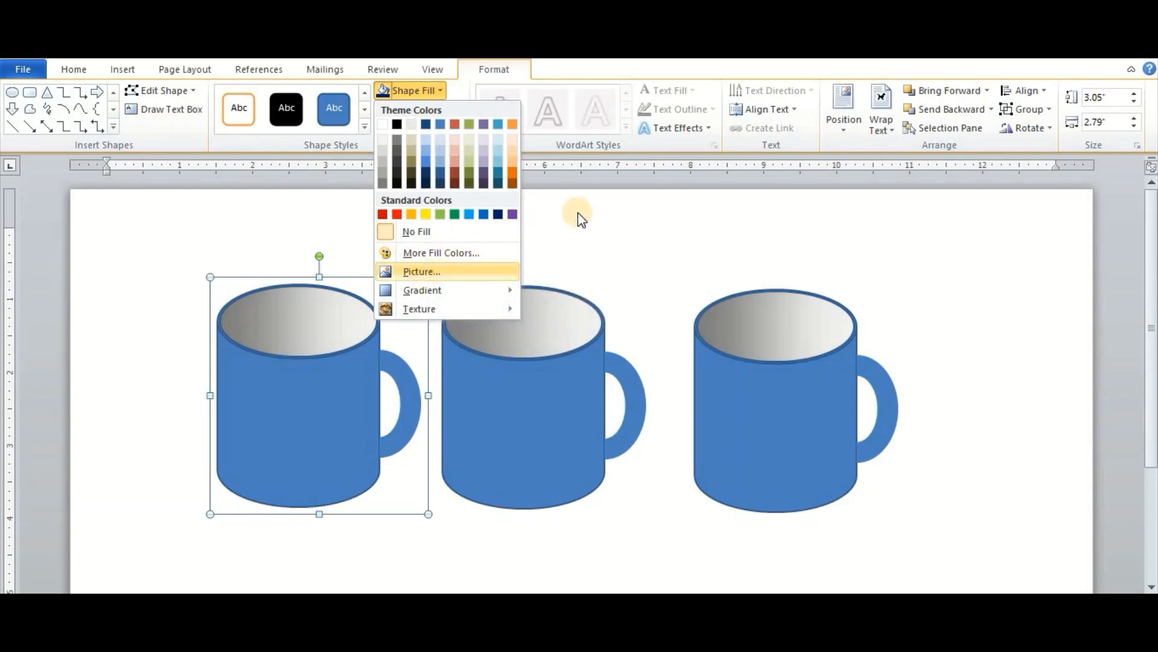
left_click(328, 330)
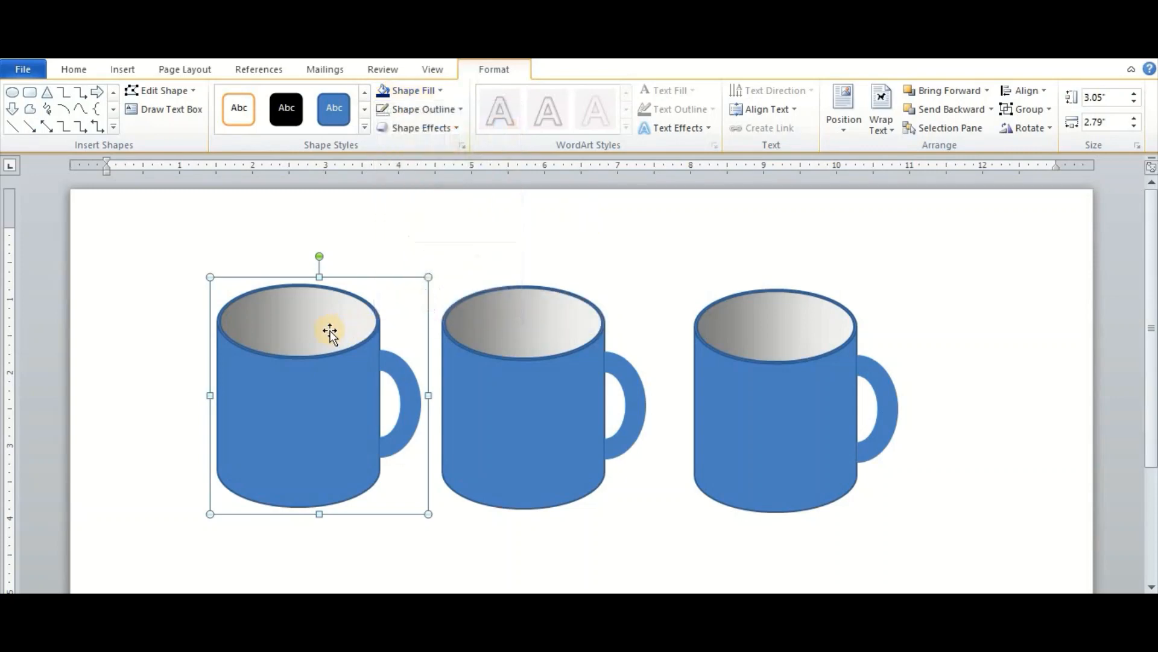
left_click(329, 330)
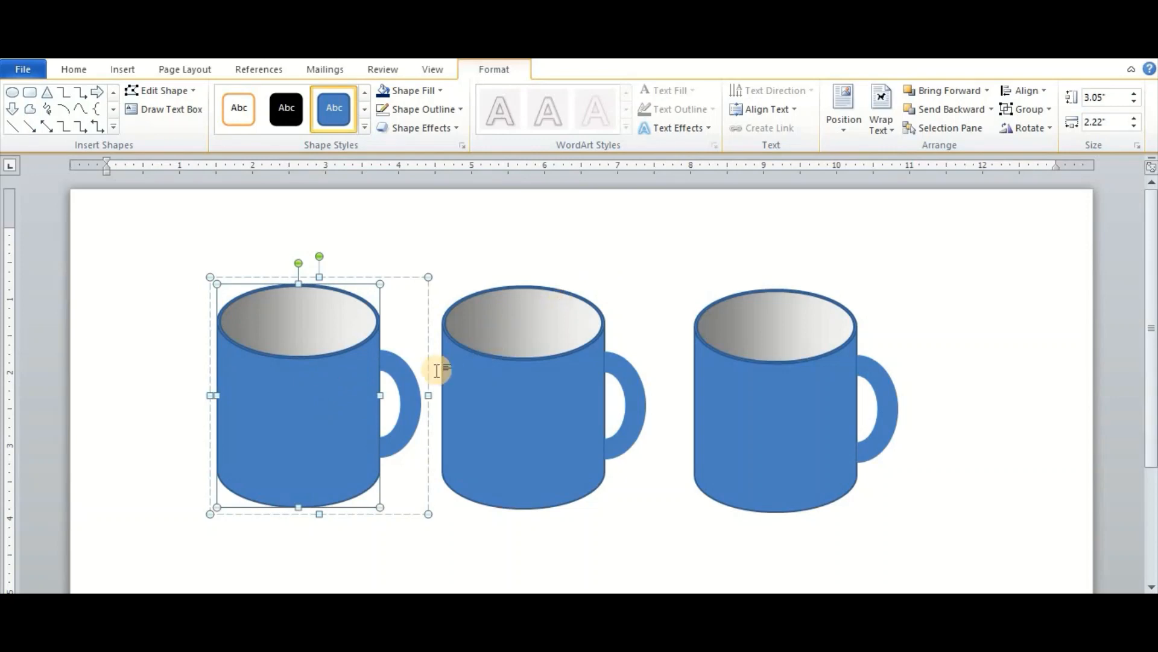
Ungroup the leftmost mug into its separate shapes.
left_click(404, 333)
left_click(378, 362)
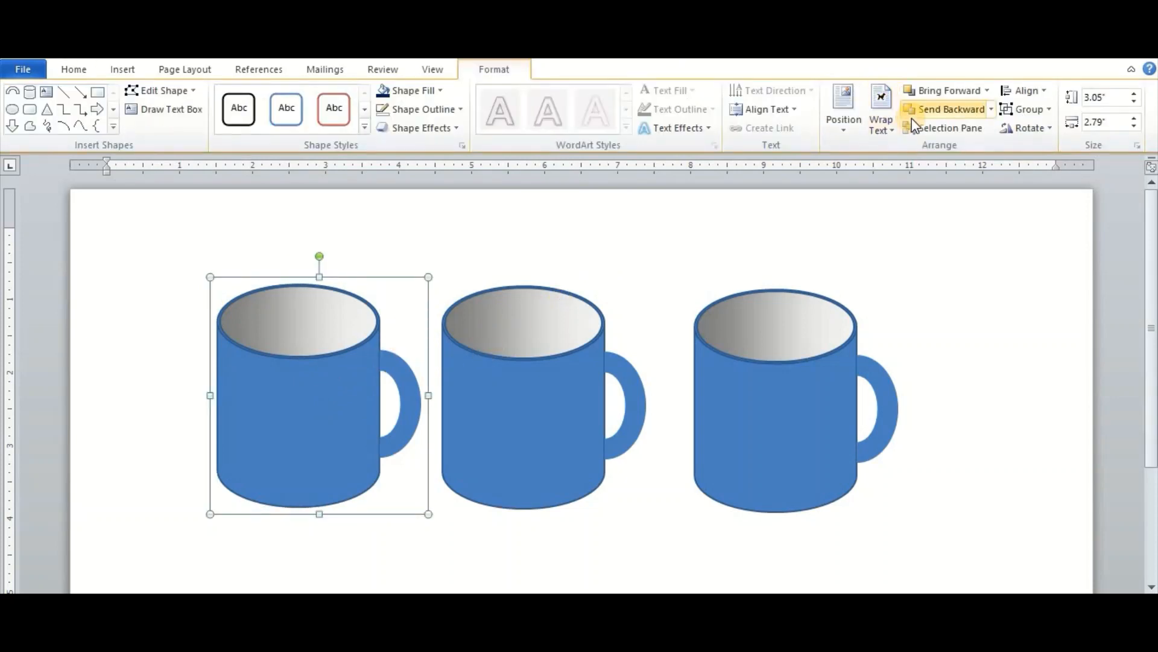
left_click(1029, 109)
left_click(1047, 154)
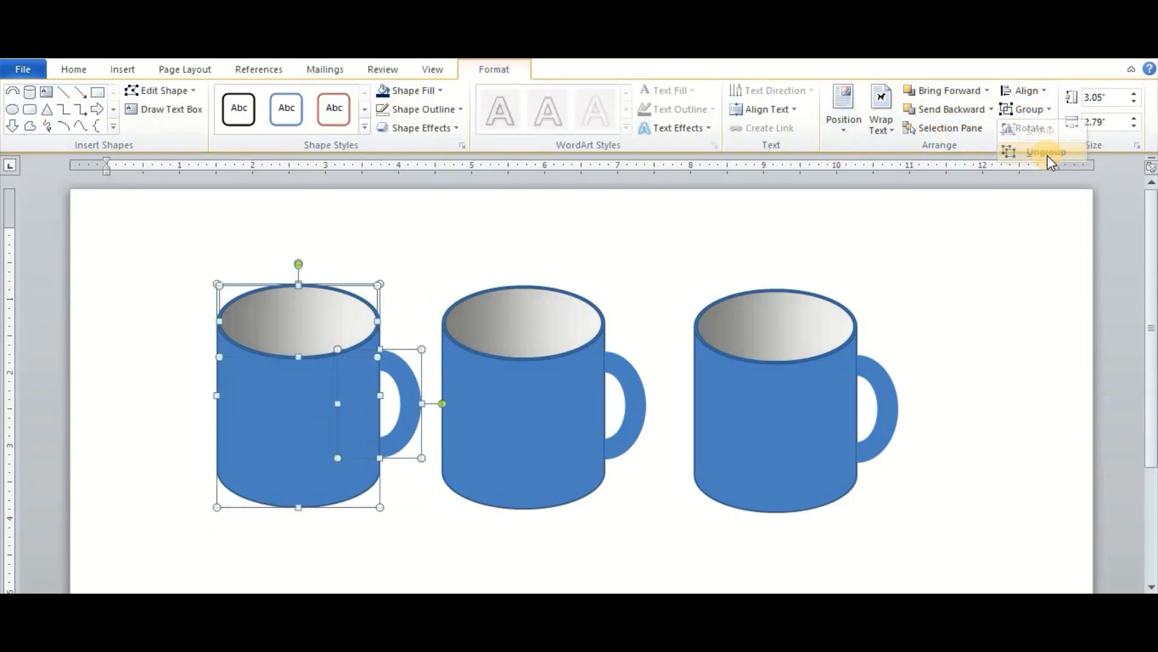
Fill the leftmost mug's body and handle with the picture win7.jpg from the Desktop.
left_click(543, 245)
left_click(313, 400)
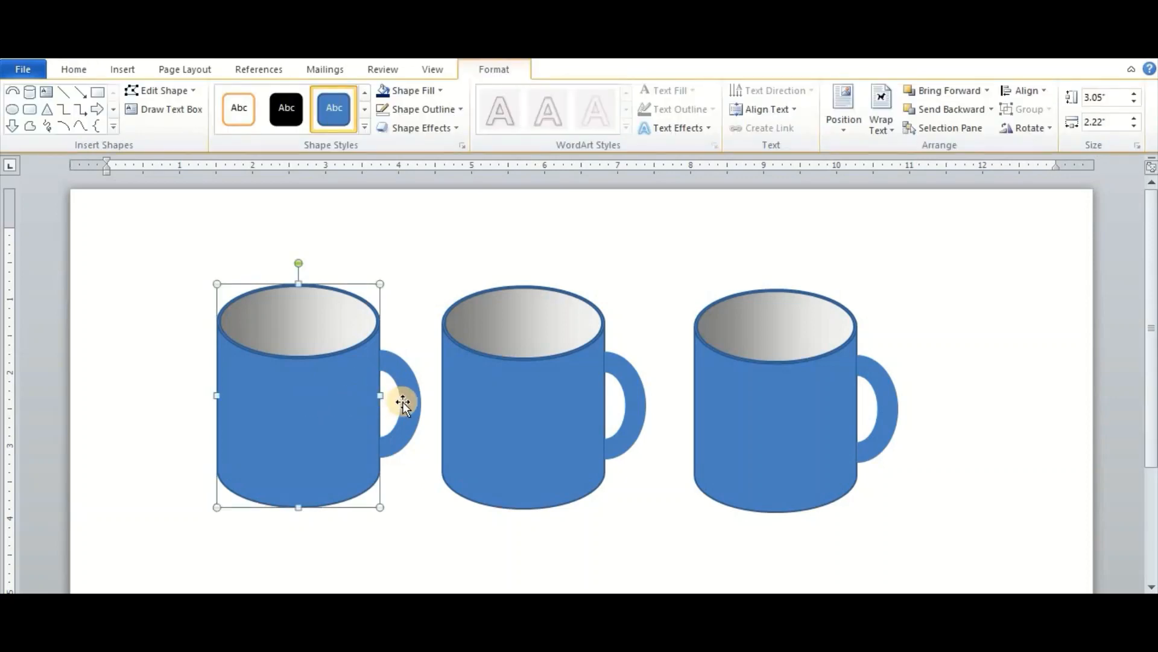
left_click(409, 403, "shift")
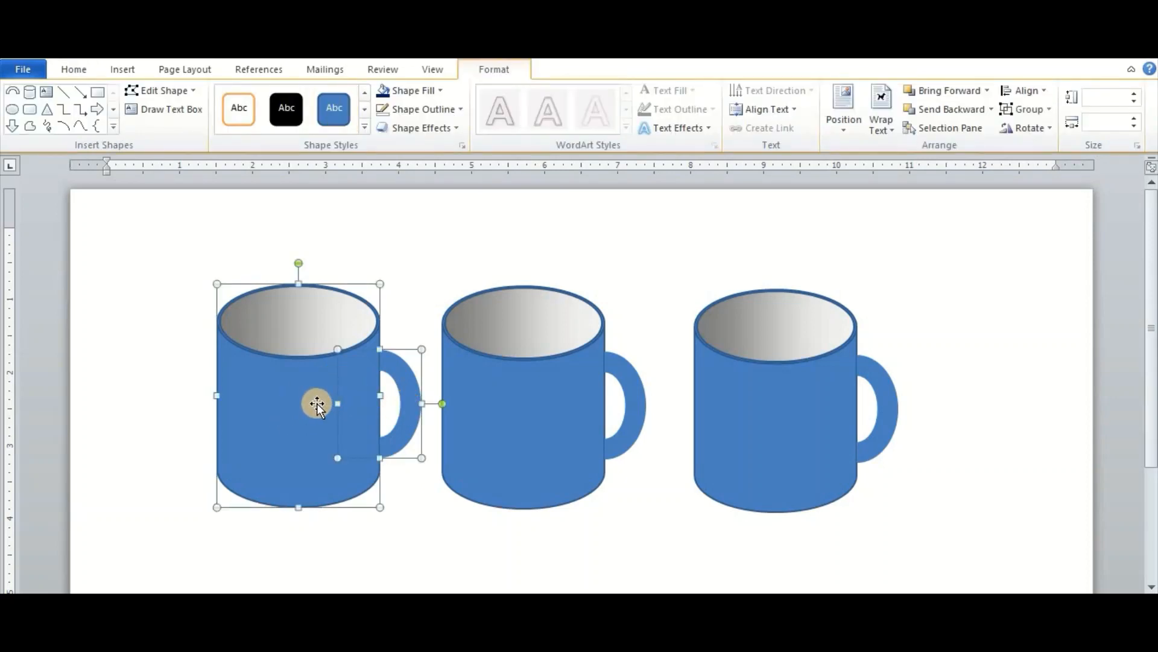
left_click(437, 92)
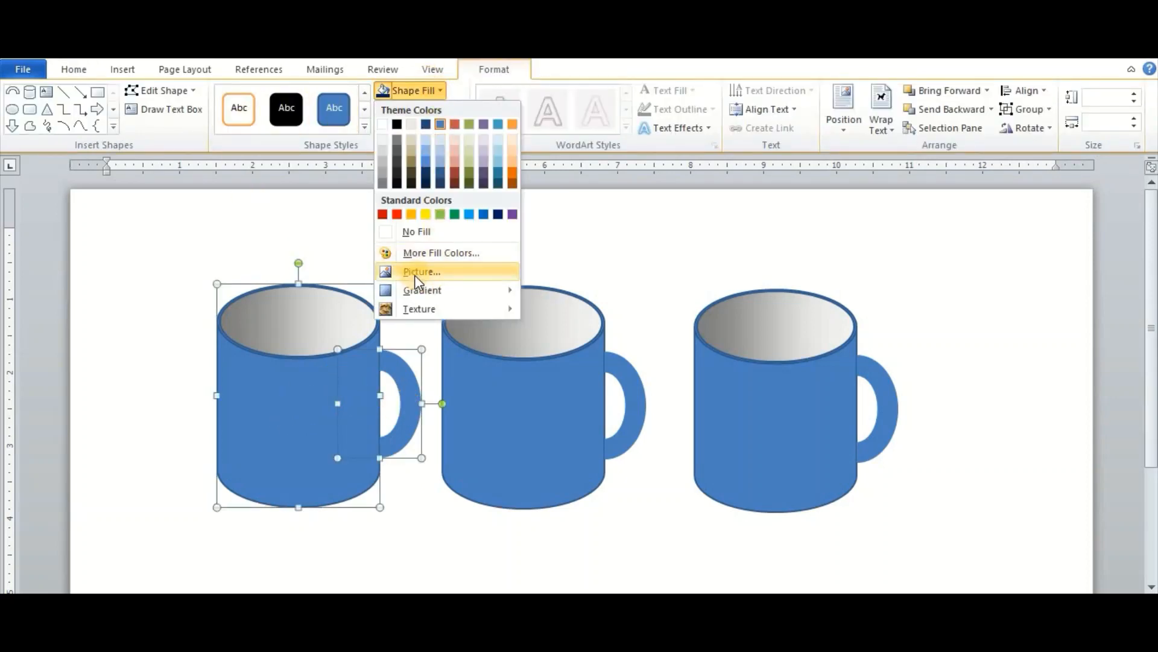
left_click(440, 272)
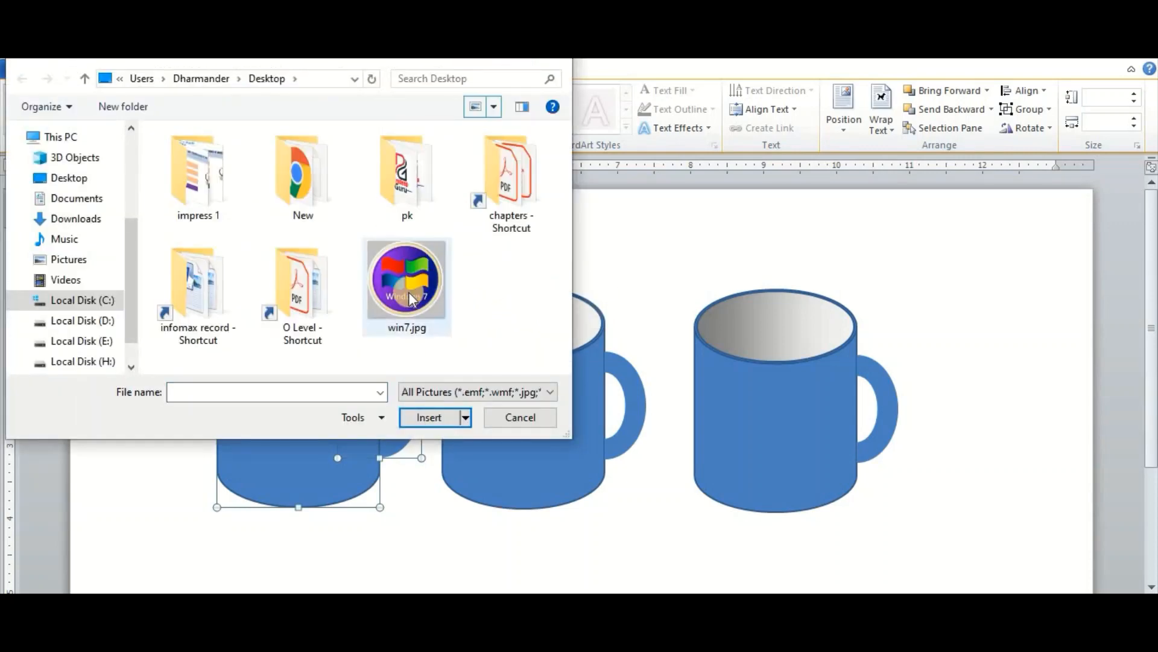
left_click(425, 318)
left_click(428, 417)
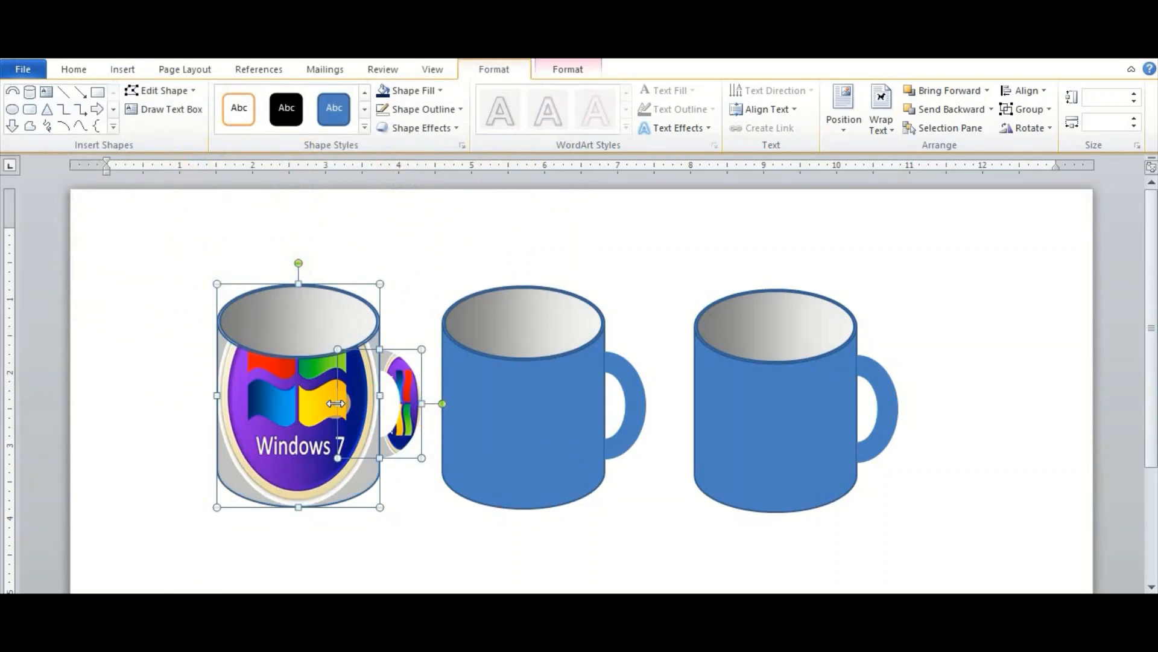
Add outlined WordArt reading "IT Computer Guruji" over the middle mug.
left_click(533, 401)
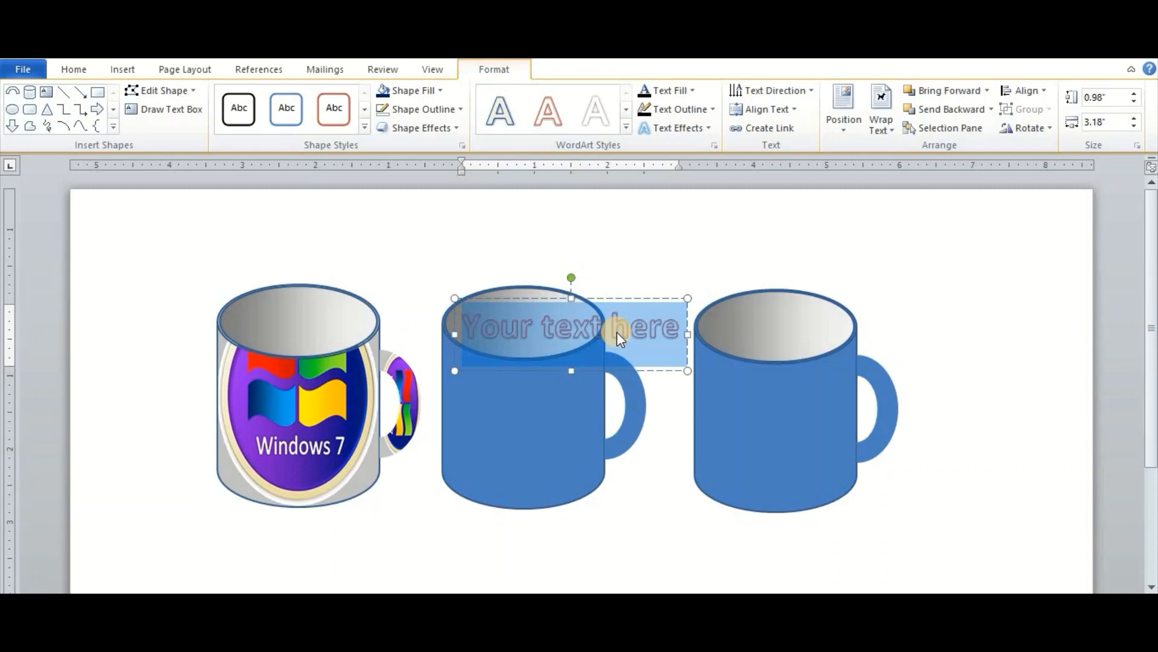
type("IT")
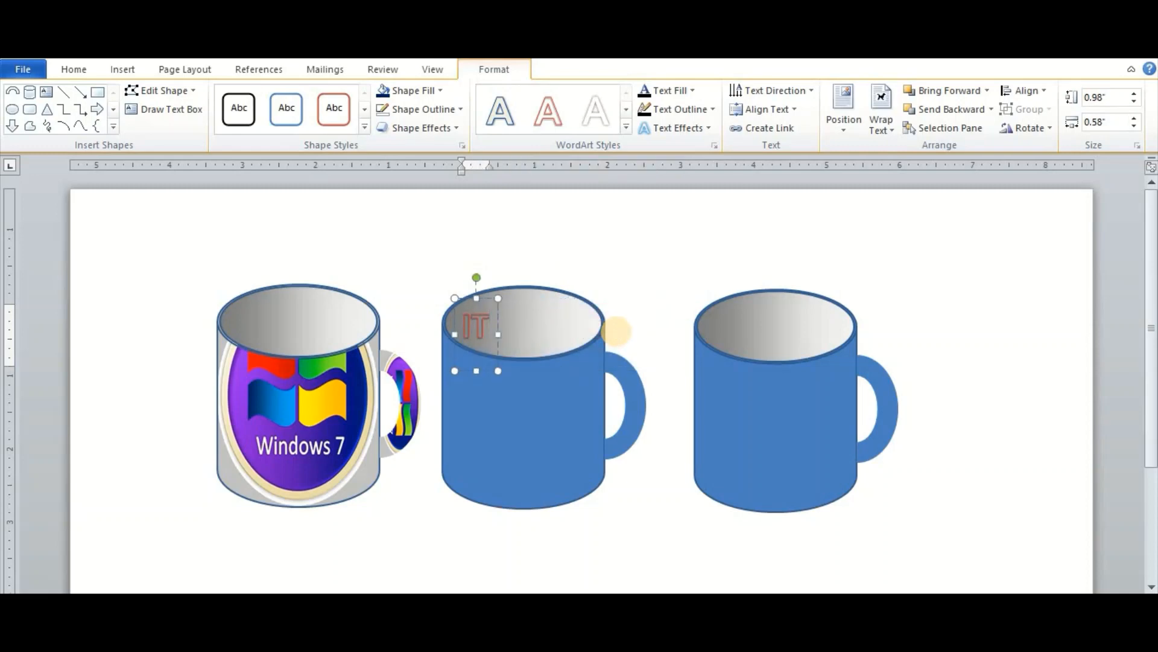
type(" Computer")
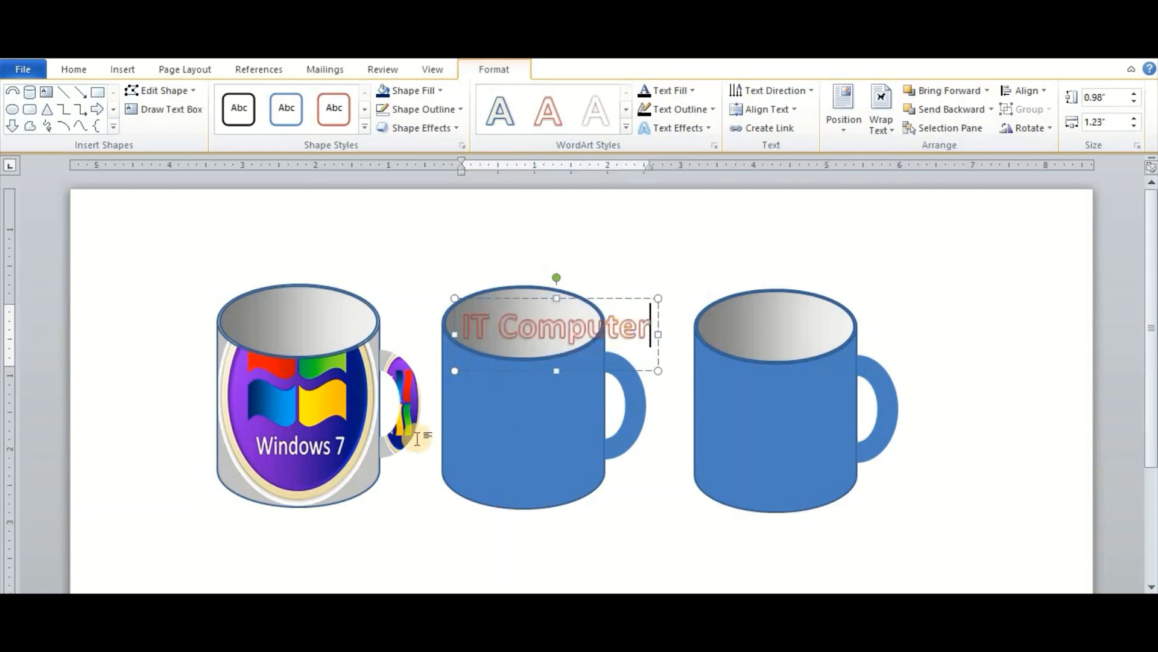
type(" C")
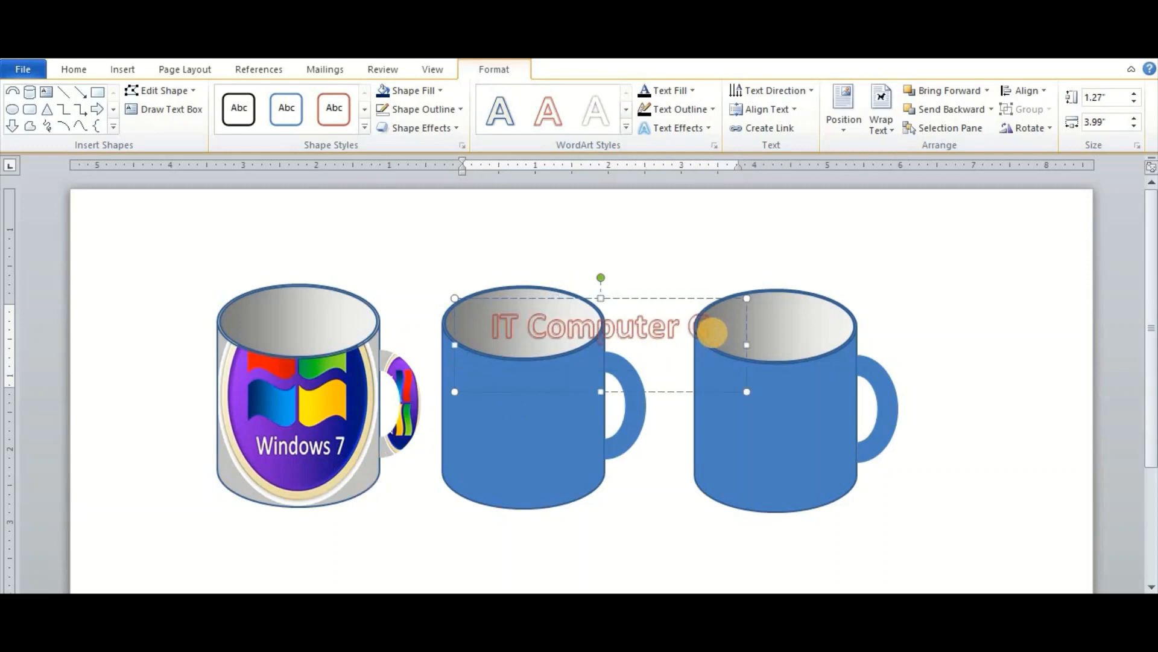
type("uruji")
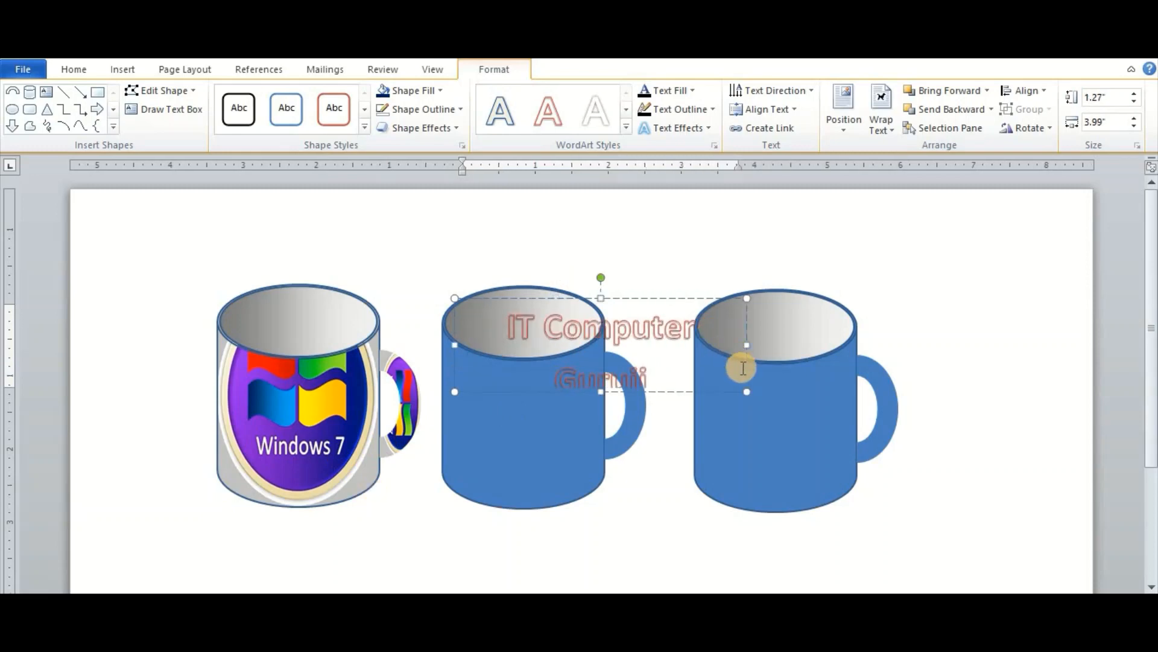
Set the WordArt caption's font size to 22 and fit it in two lines on the middle mug's body.
triple_click(743, 368)
left_click(73, 69)
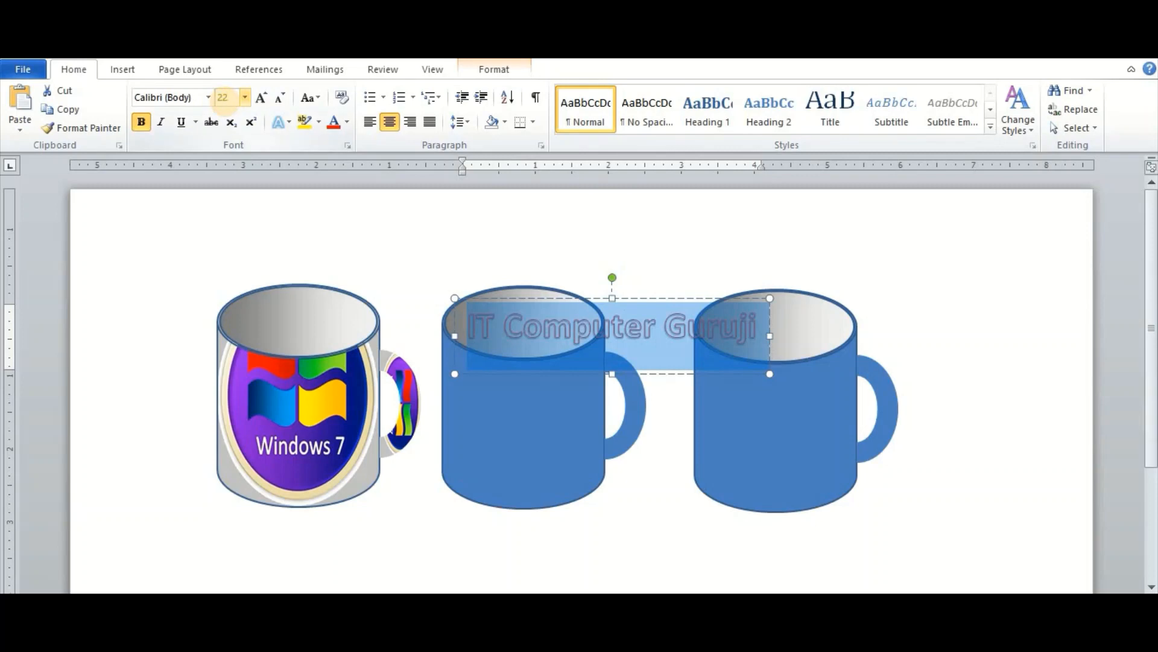
key("Return")
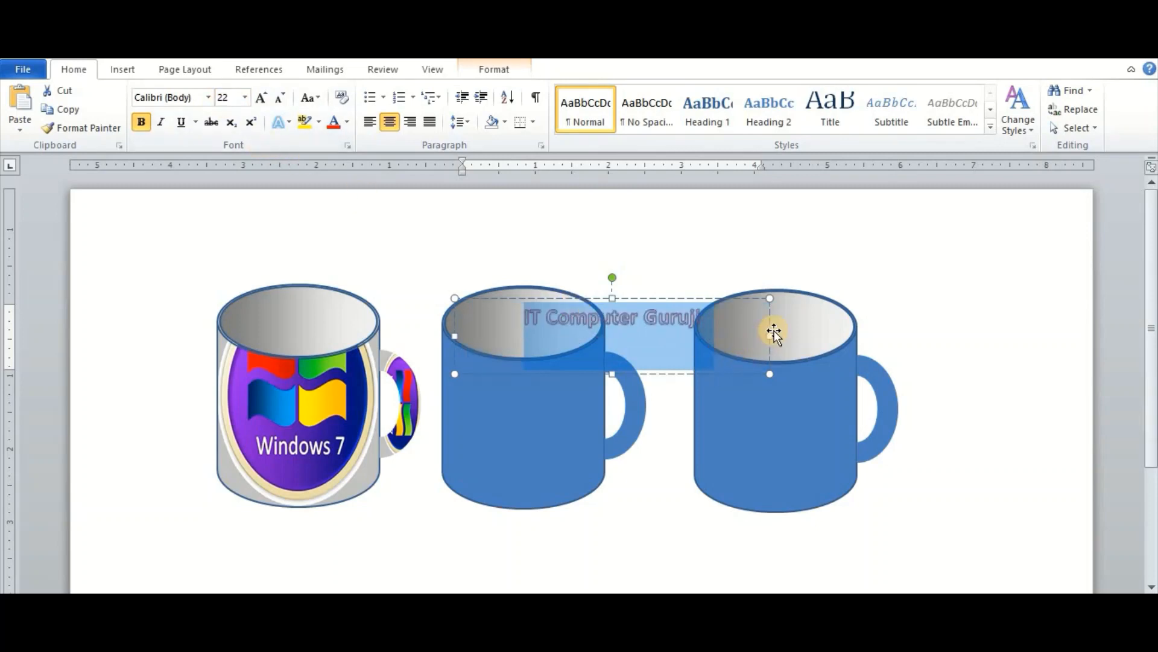
left_click_drag(773, 338, 635, 336)
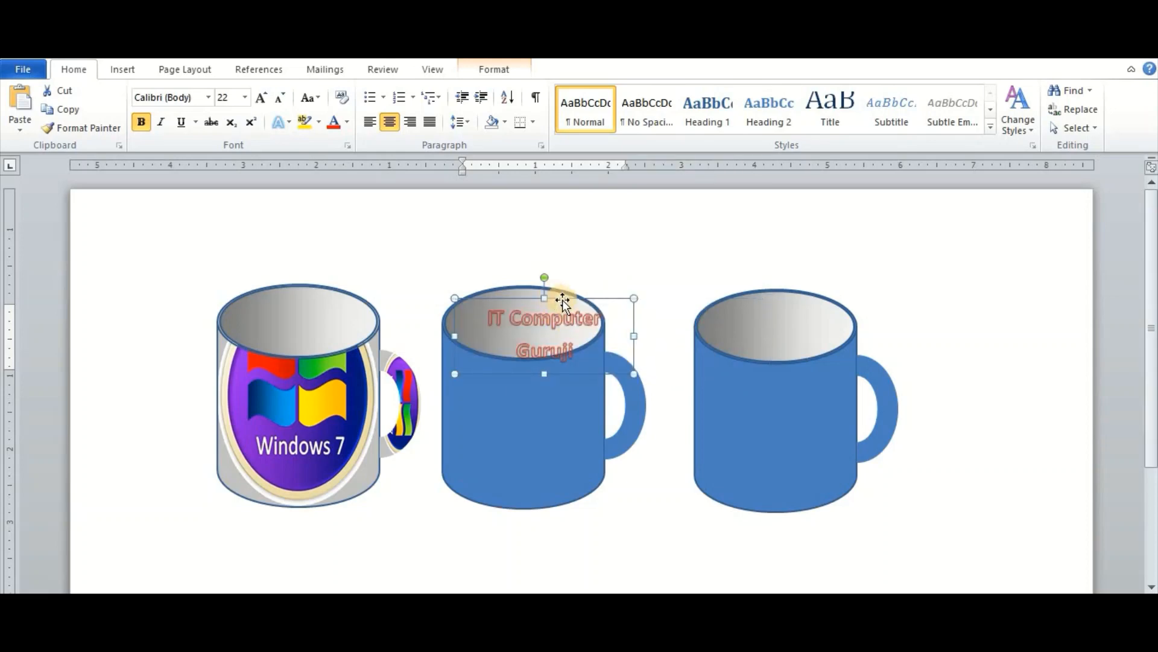
left_click_drag(562, 300, 554, 345)
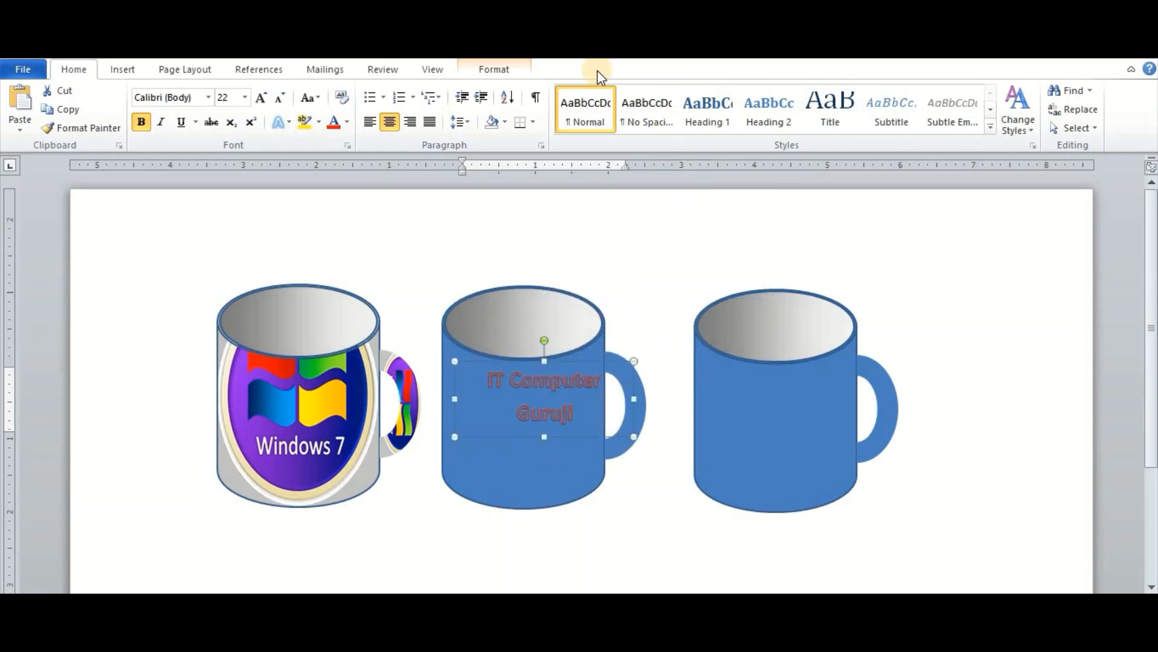
Apply a white WordArt style and a slightly tilted parallel 3-D rotation to the caption.
left_click(475, 70)
left_click(594, 112)
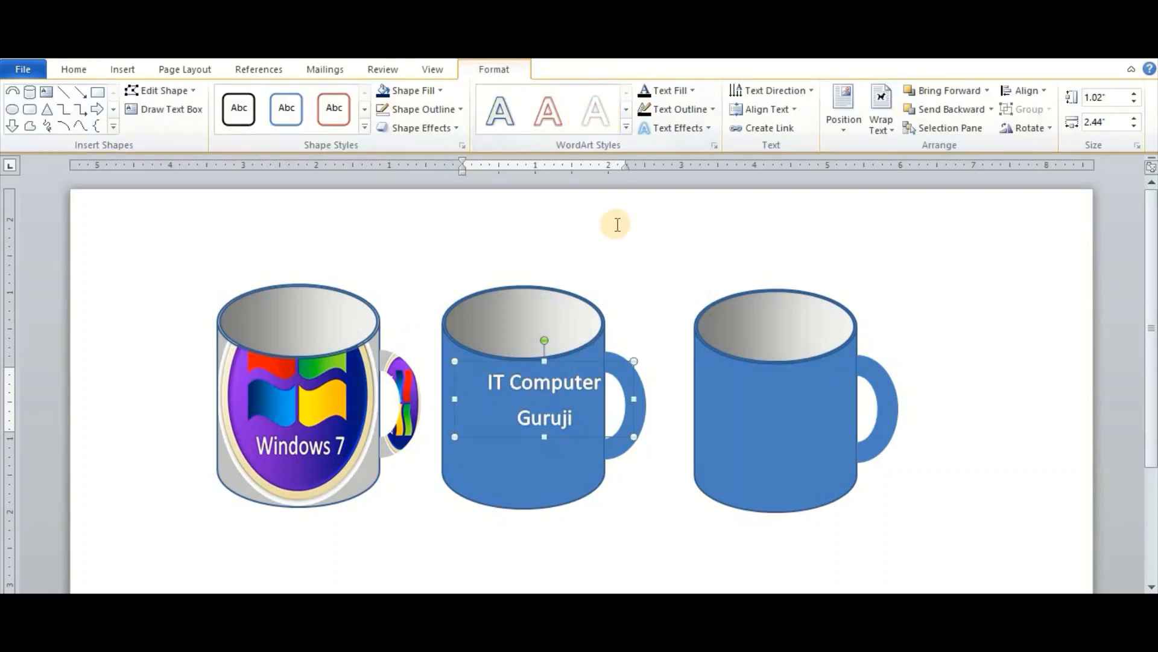
left_click(703, 128)
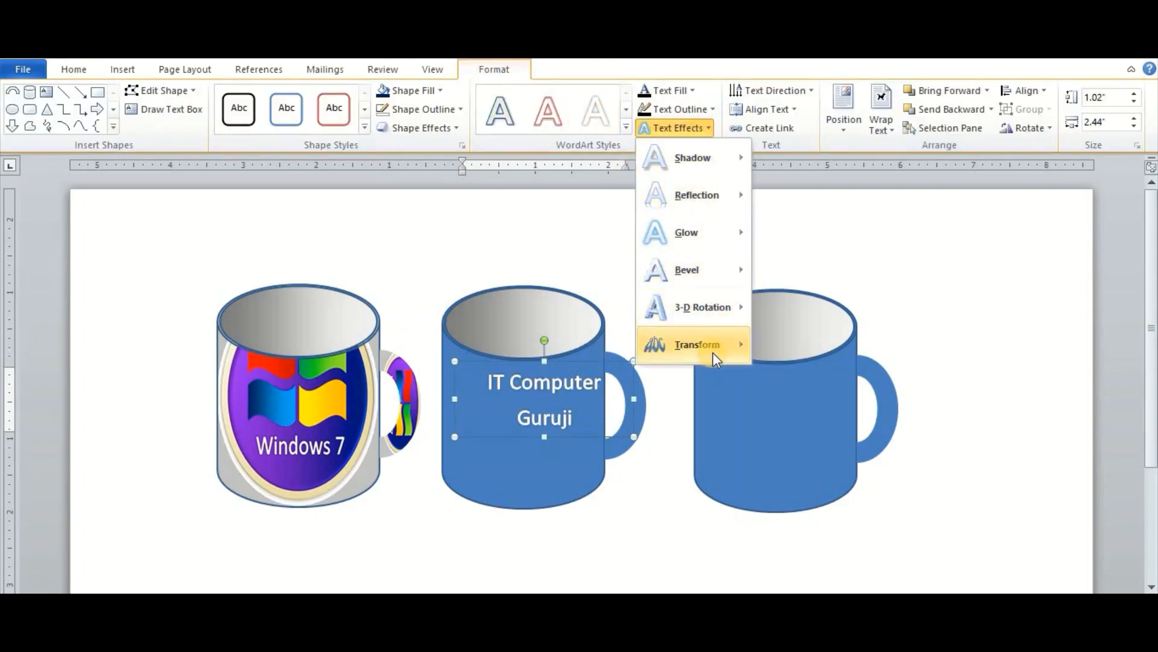
mouse_move(718, 321)
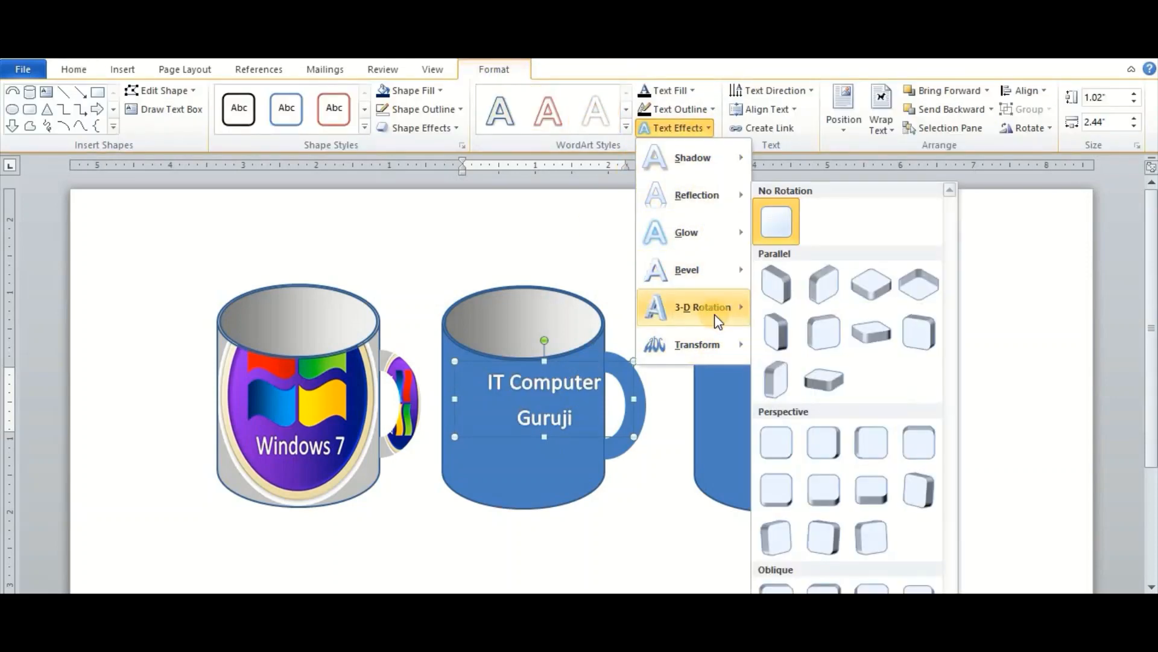
left_click(823, 331)
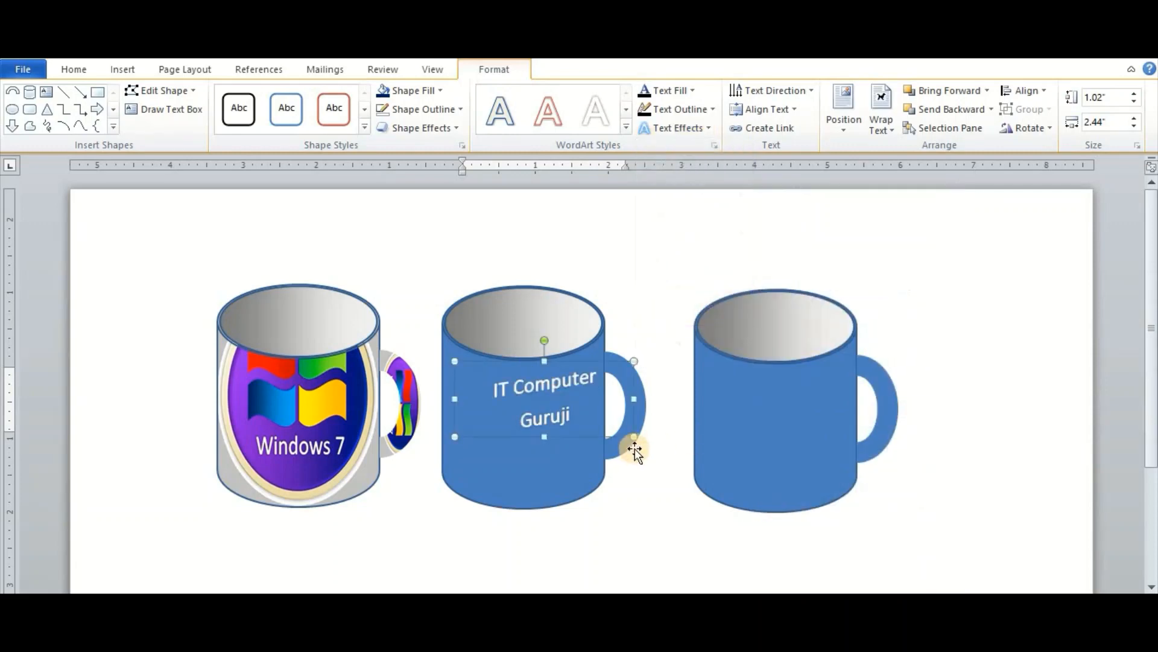
Enlarge the caption text to size 24 and refit its box slightly higher on the middle mug's body.
left_click_drag(632, 437, 646, 448)
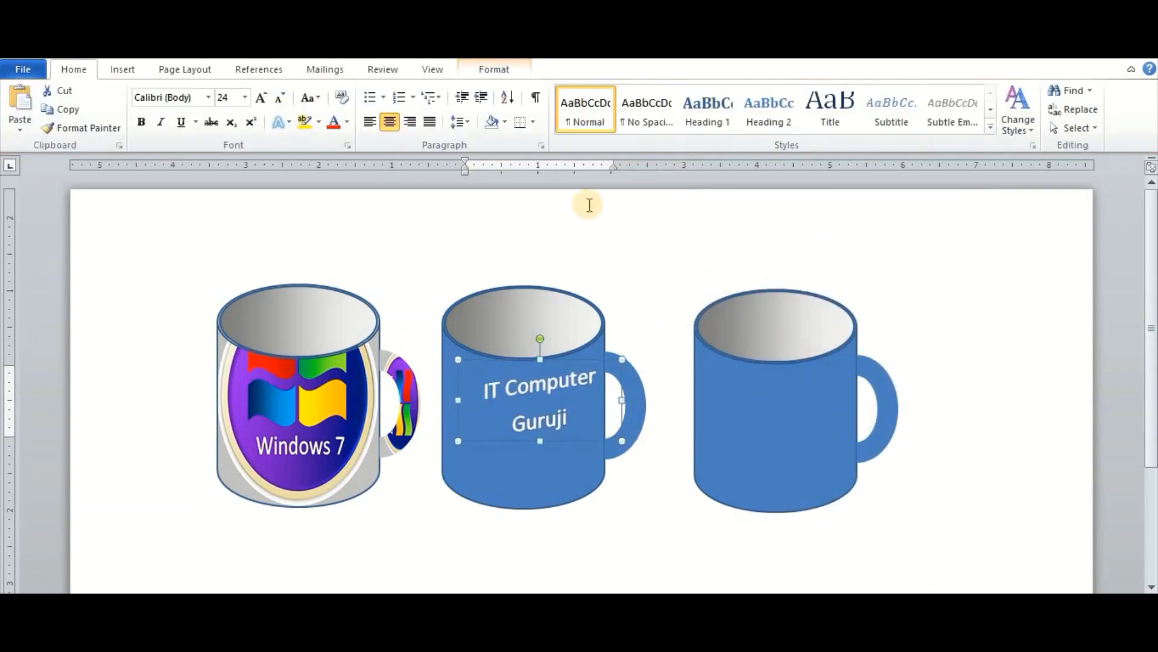
key("Up")
key("Up")
key("Up")
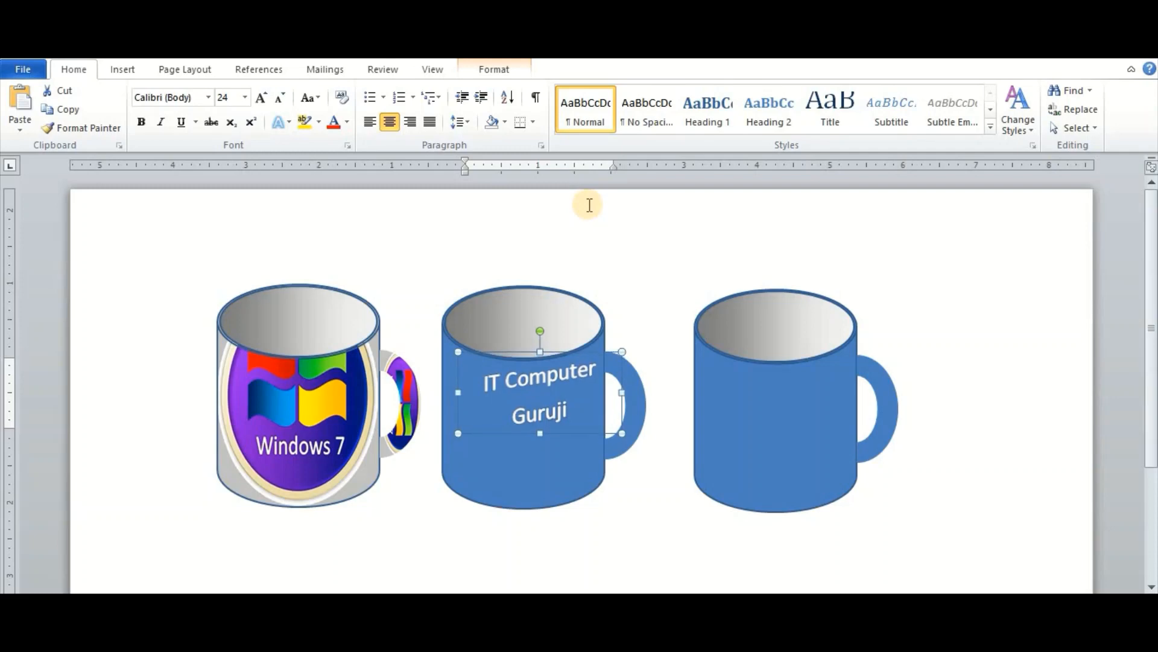
key("Right")
key("Right")
key("Right")
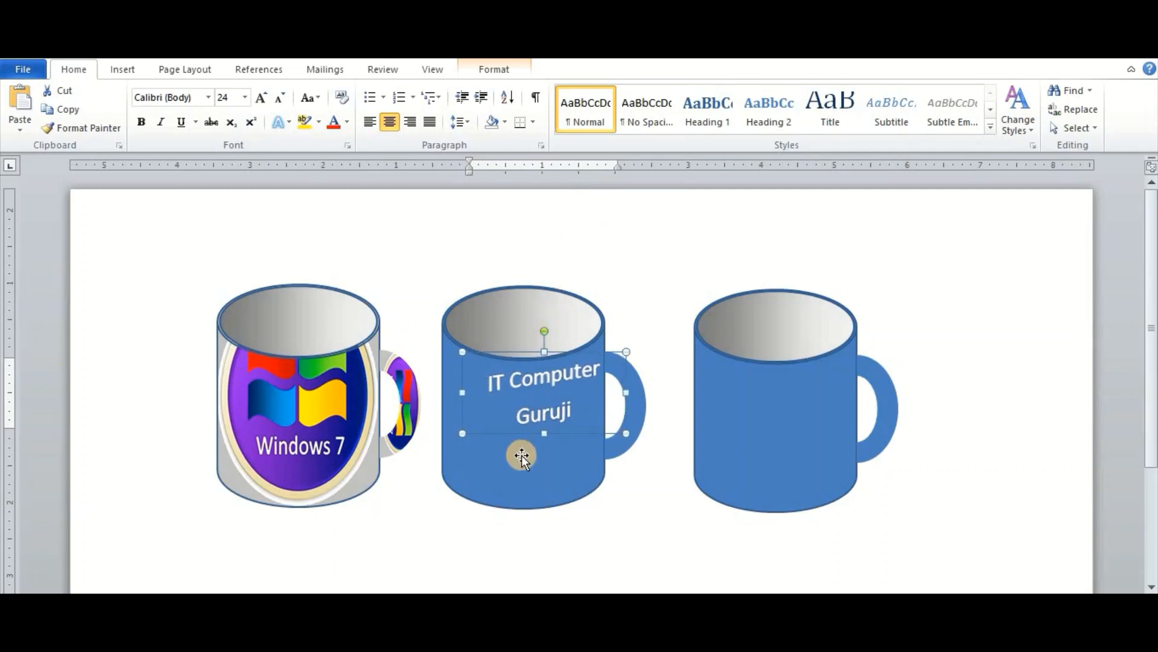
Ungroup the middle mug into its separate shapes.
double_click(522, 455)
left_click(1042, 109)
left_click(1045, 151)
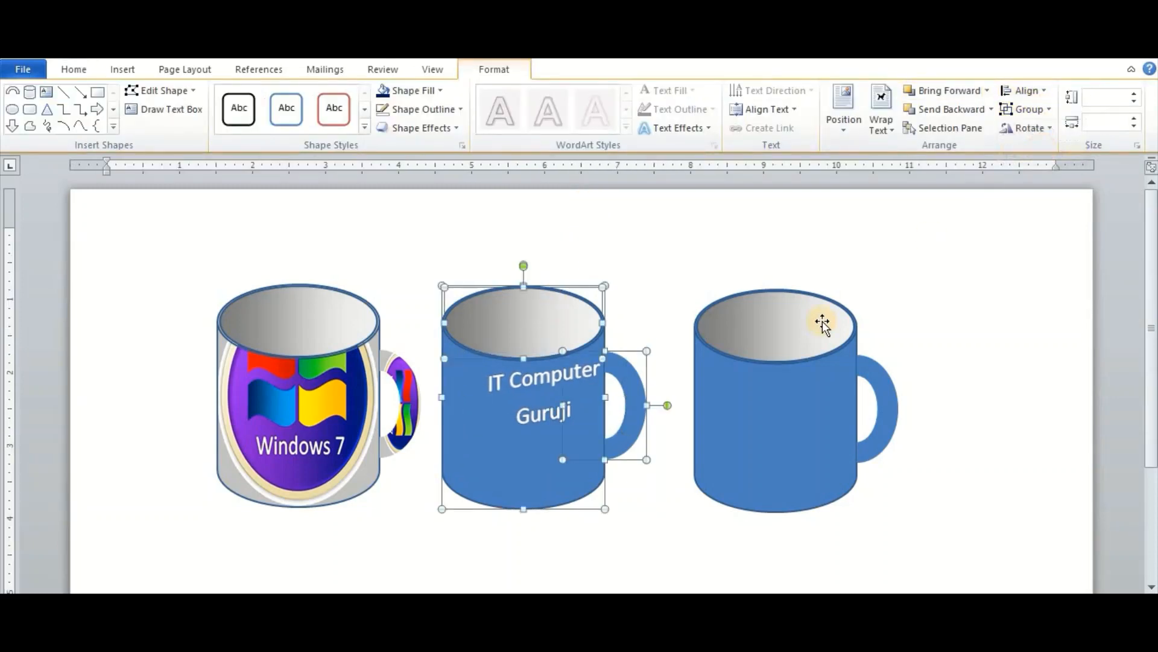
Fill the middle mug's body and handle with the standard dark blue color.
left_click(668, 487)
left_click(546, 472)
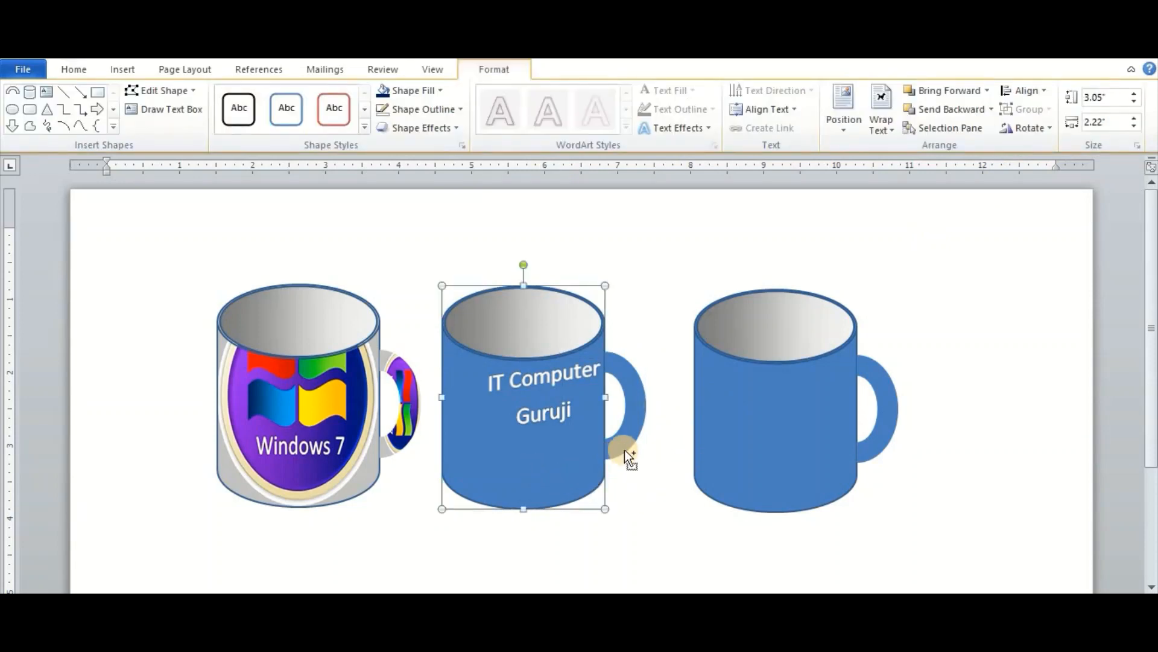
left_click(632, 422, "shift")
left_click(437, 91)
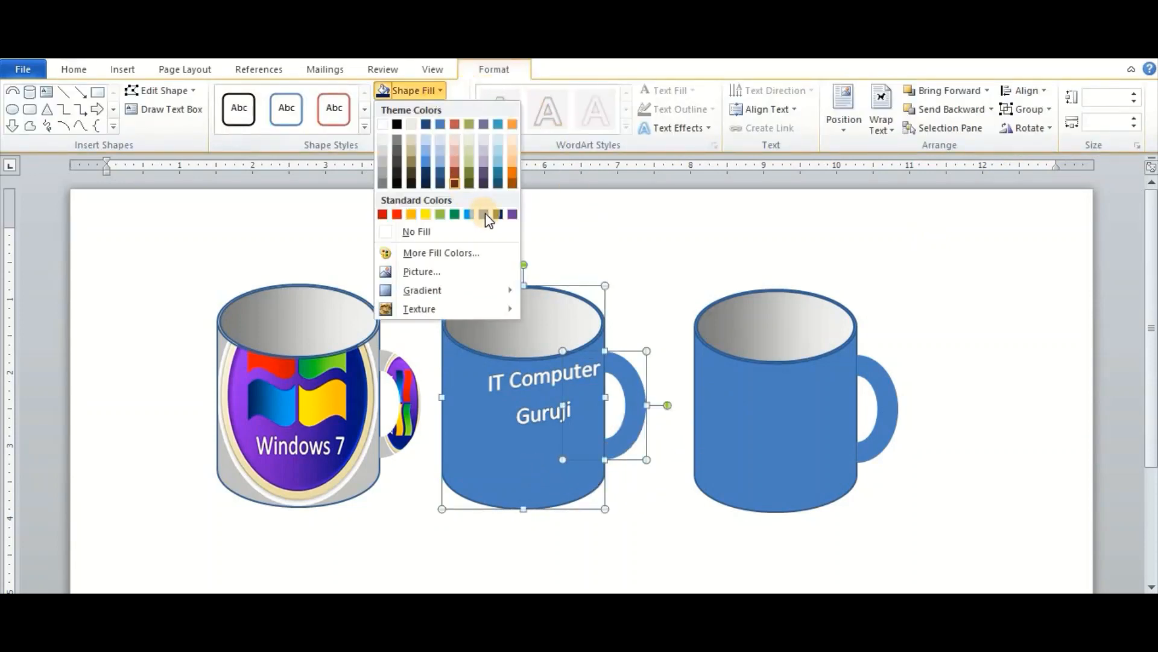
left_click(498, 214)
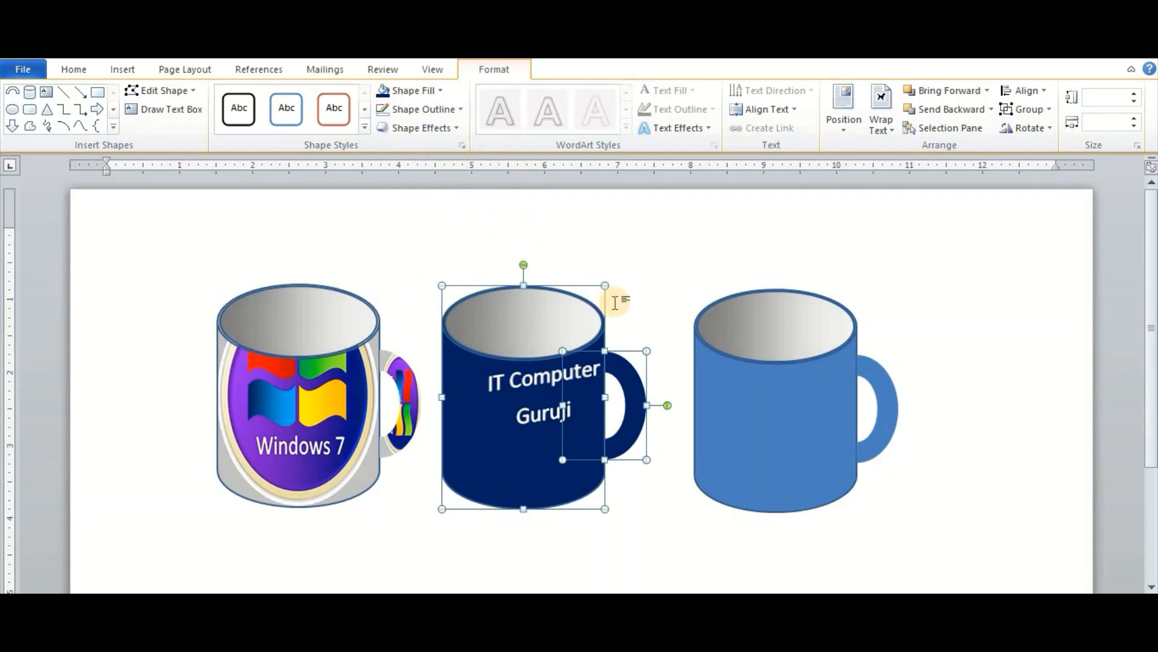
left_click(628, 302)
Search the clip art for COMPUTER and insert the picture of a woman sitting at a computer.
left_click(123, 68)
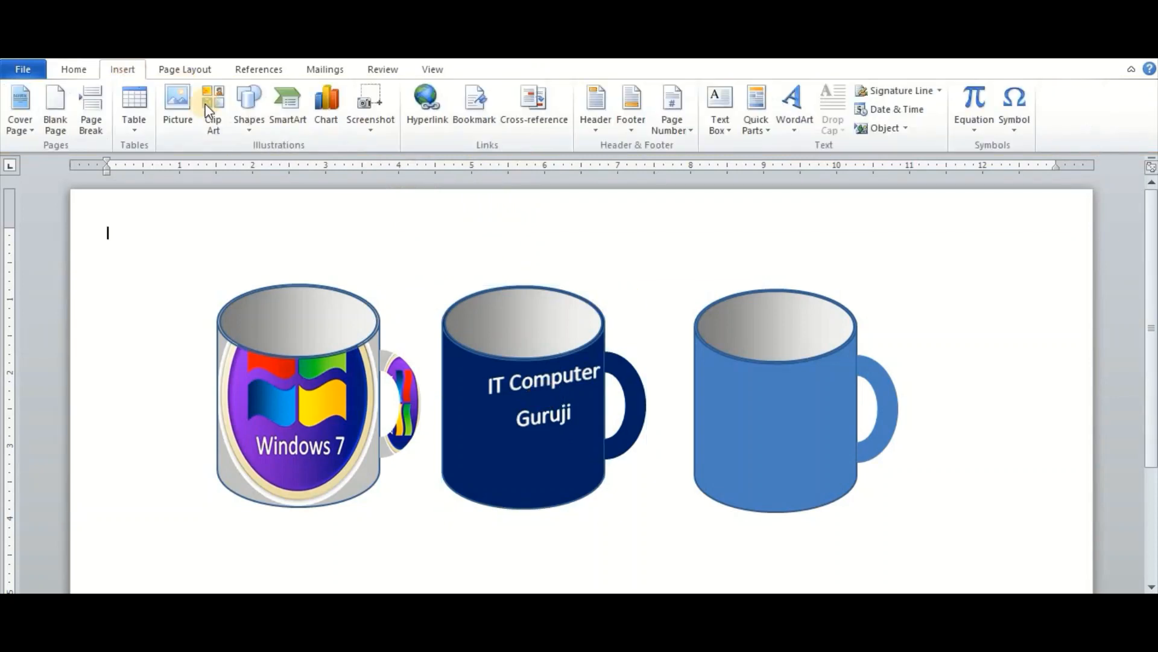
left_click(216, 105)
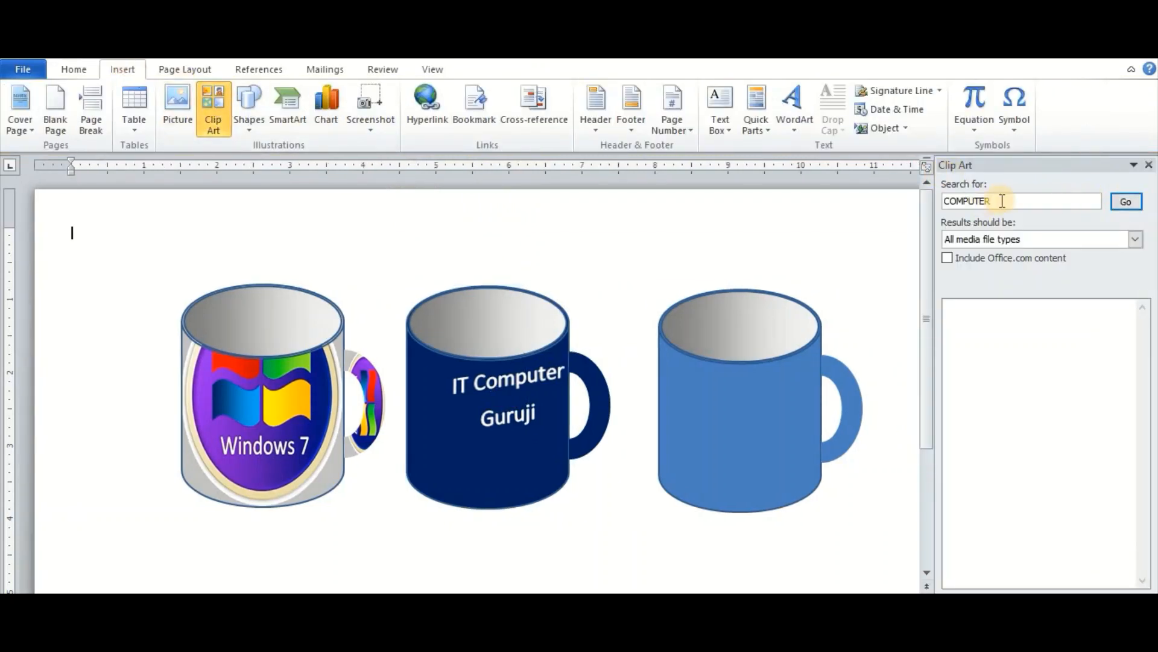
left_click(1130, 204)
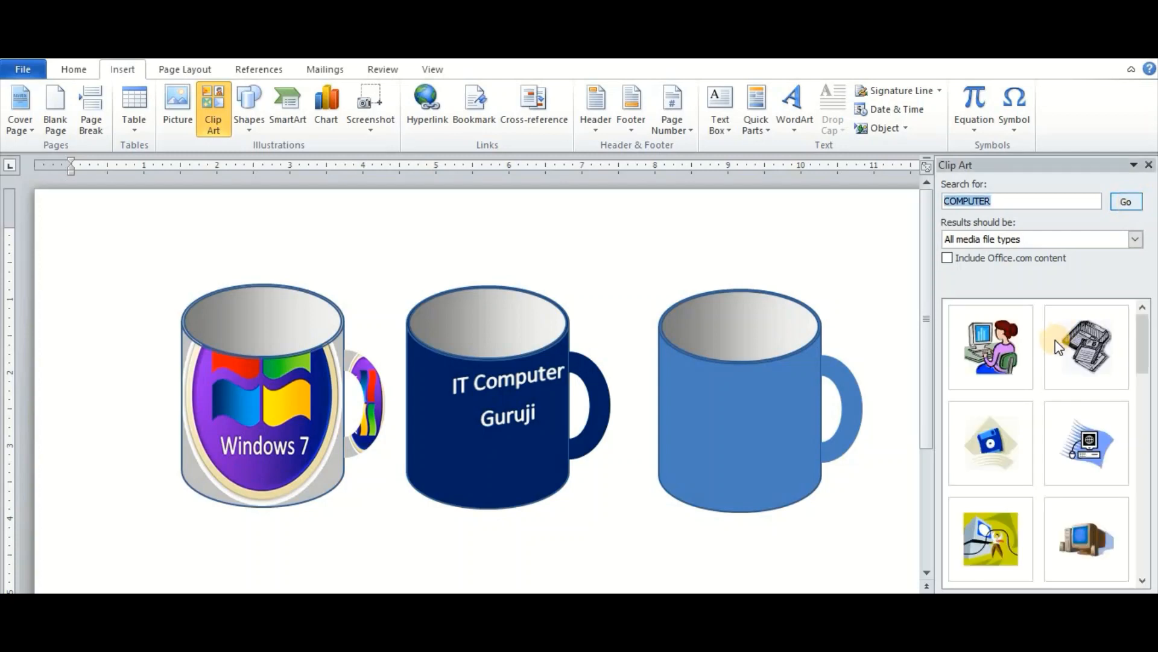
left_click(994, 365)
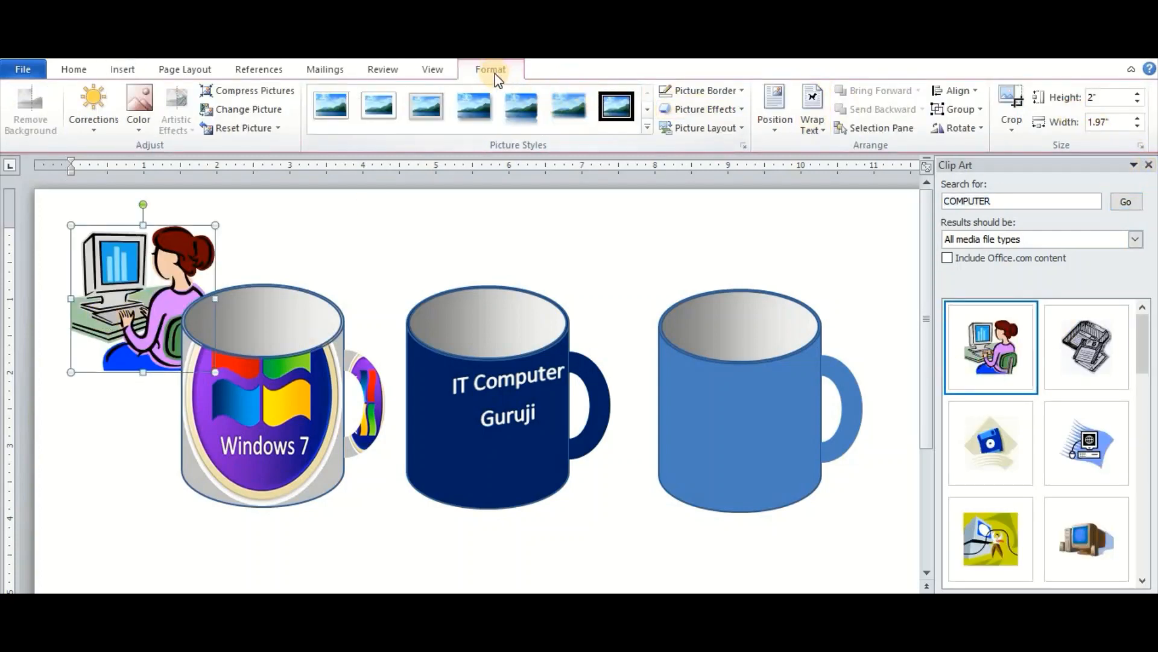
Wrap the clip art in front of text, then shrink it to about 0.78" by 0.77" beside "Guruji" on the middle mug.
left_click(818, 128)
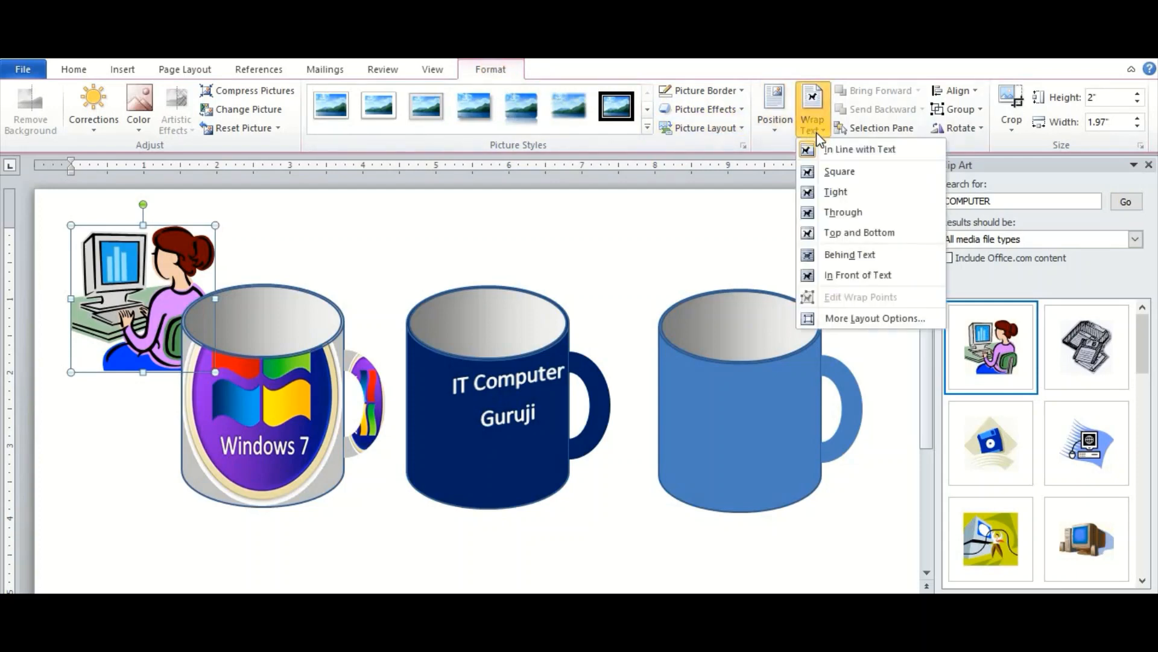
left_click(851, 274)
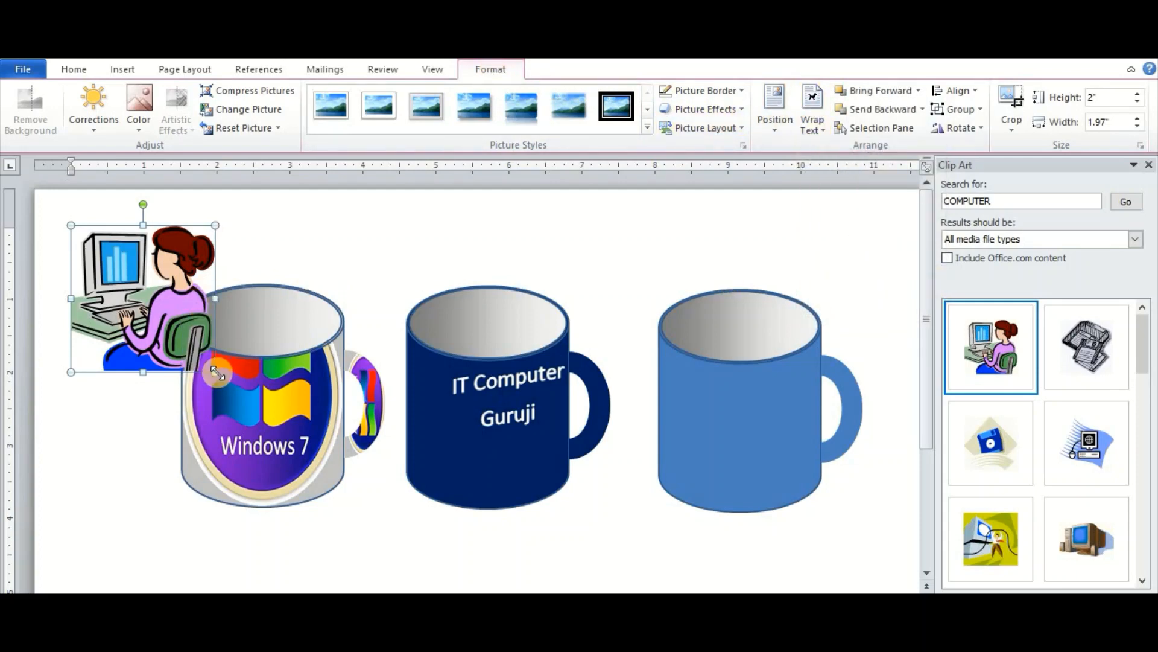
left_click_drag(156, 309, 149, 305)
left_click_drag(104, 267, 440, 434)
left_click_drag(485, 470, 461, 445)
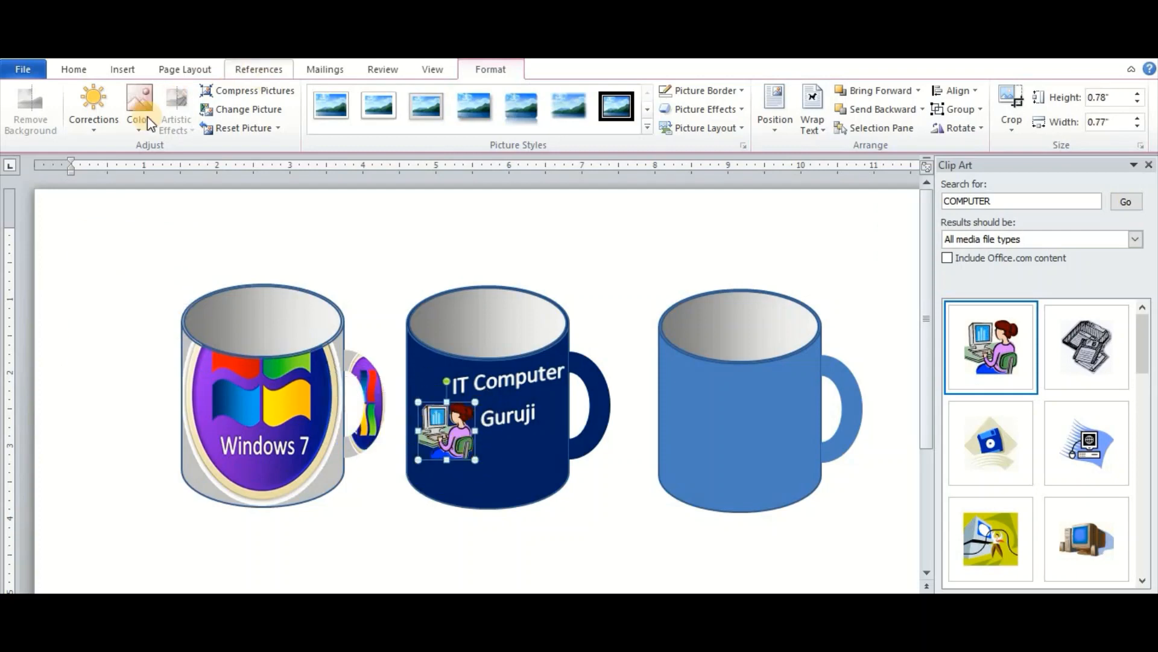
Apply the lowest-brightness, highest-contrast correction preset to the clip art and slightly enlarge it on the middle mug.
left_click(100, 134)
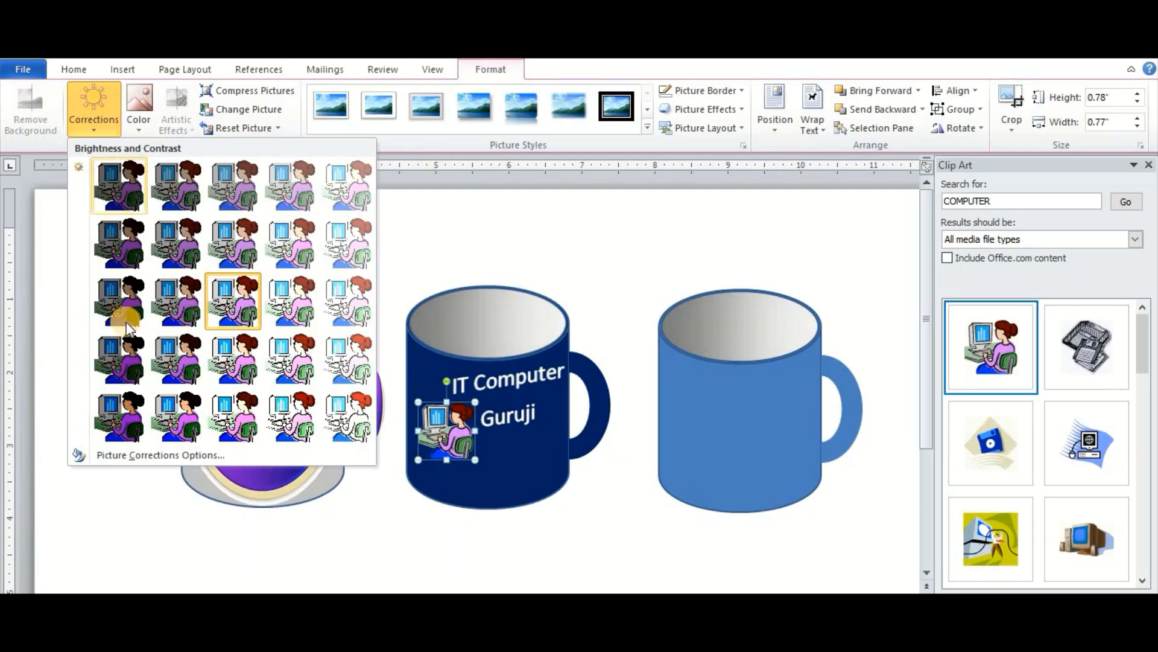
left_click(118, 421)
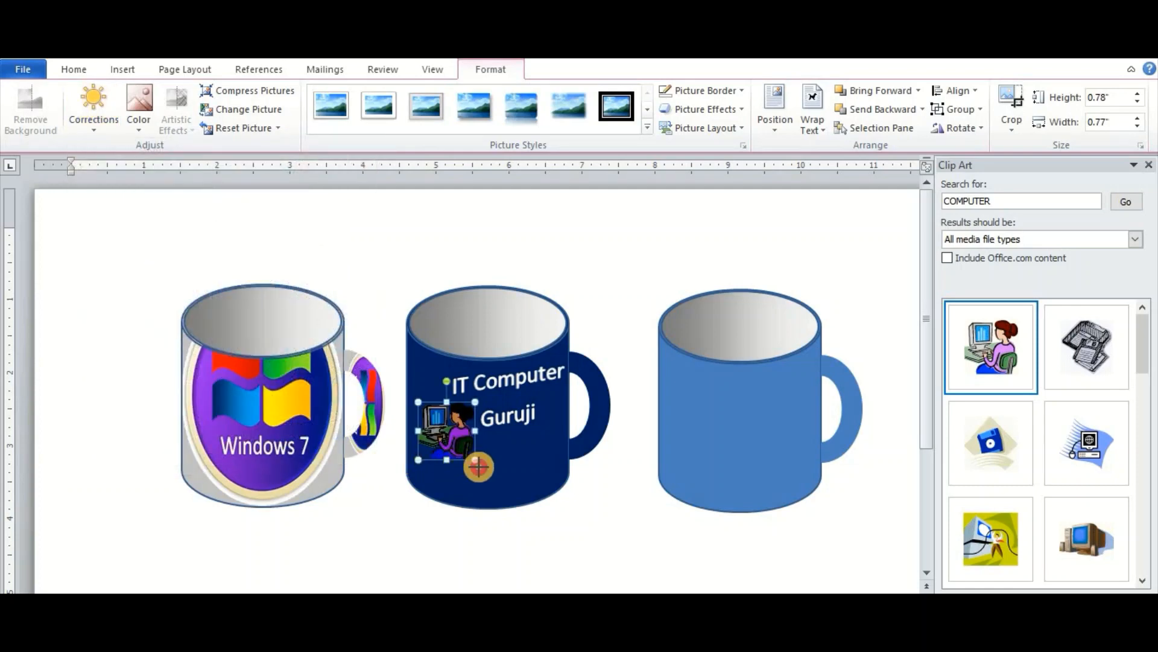
left_click_drag(479, 467, 485, 475)
left_click(878, 266)
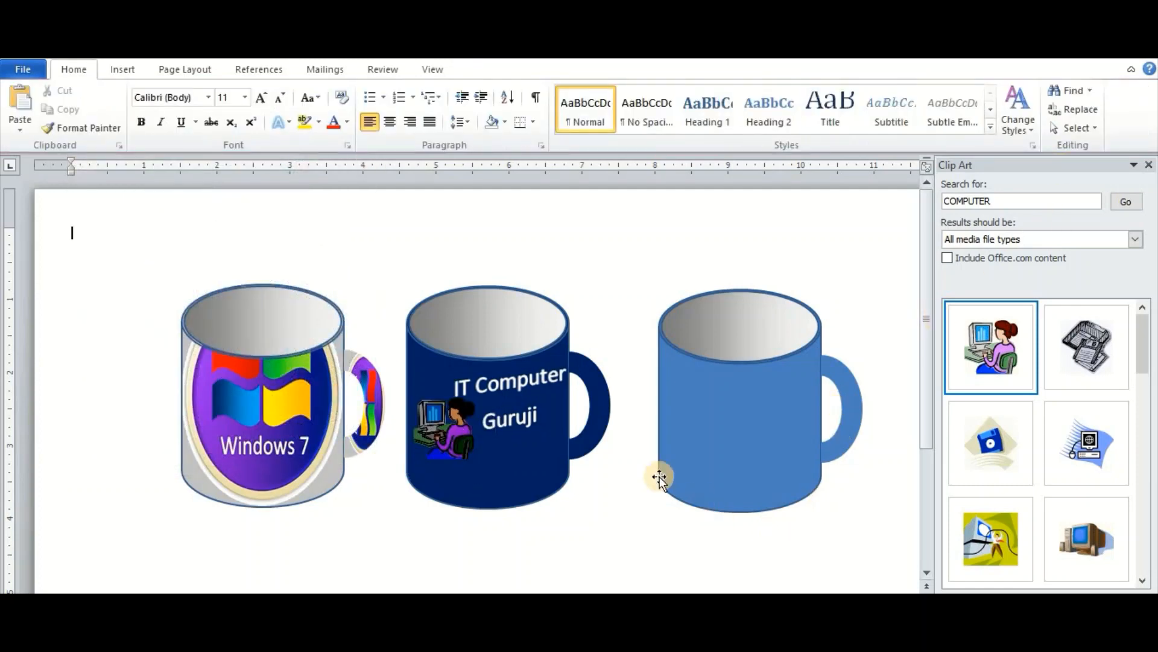
Fill the elliptical openings of the middle mug and the left mug with white.
left_click(491, 338)
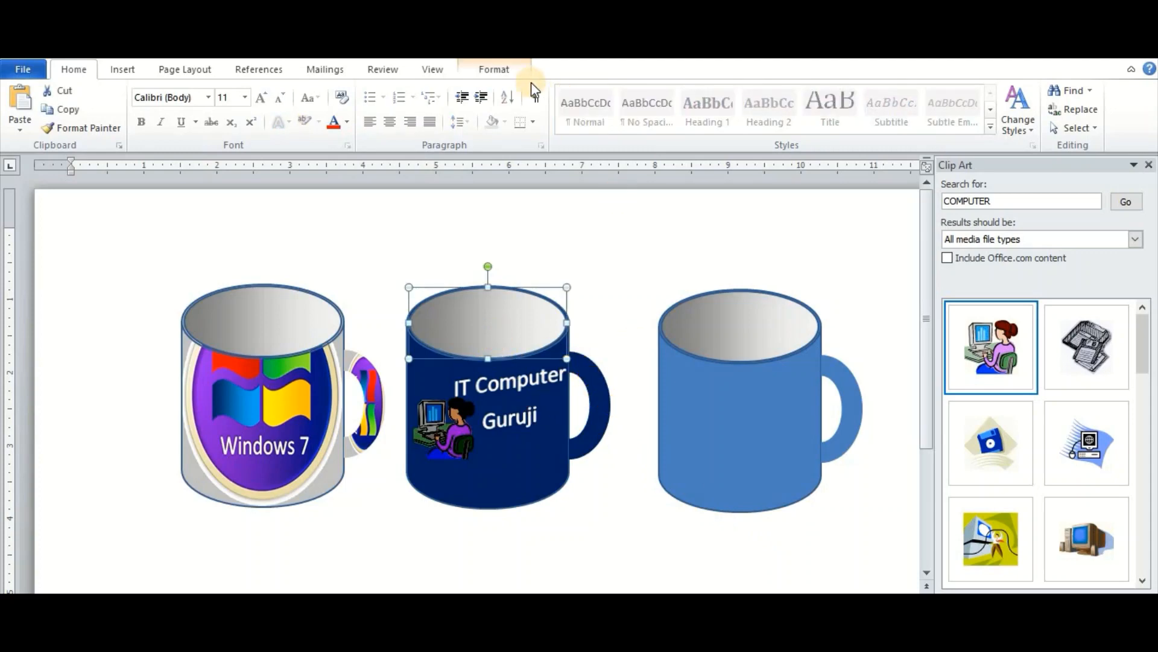
left_click(501, 70)
left_click(440, 92)
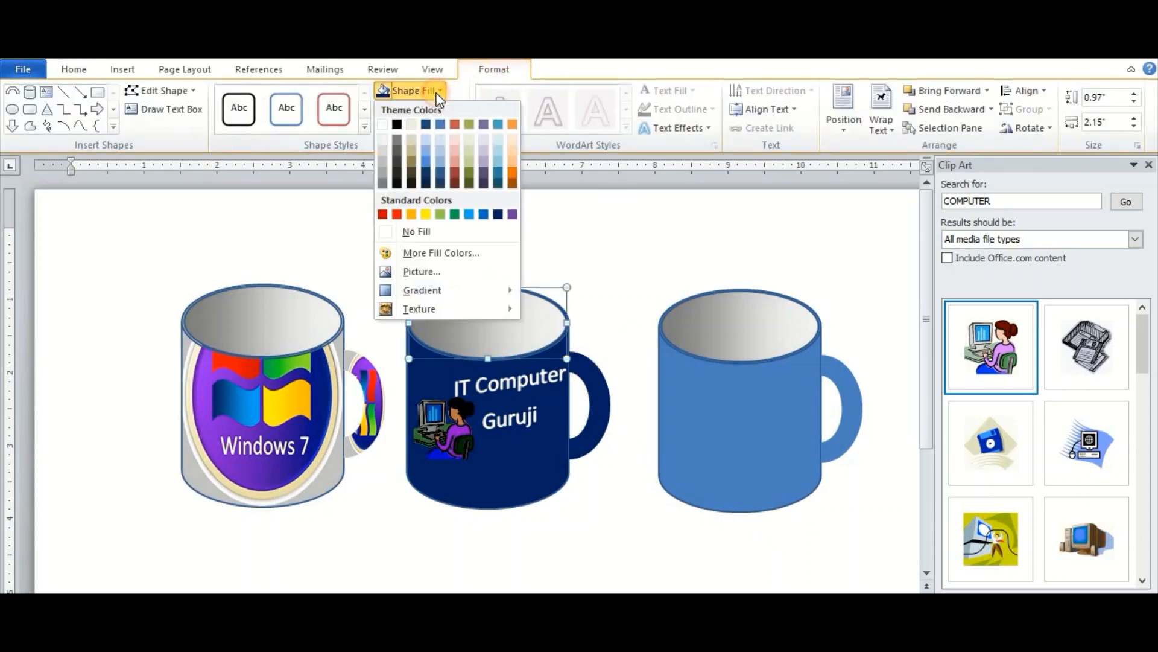
left_click(383, 125)
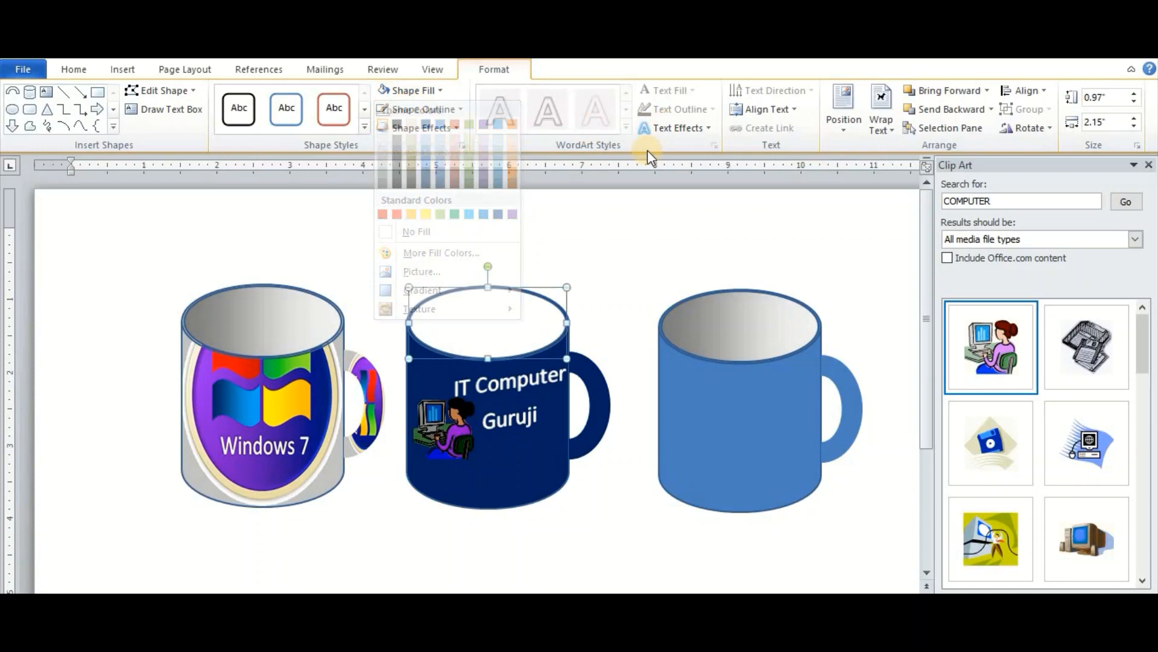
left_click(242, 341)
left_click(442, 91)
left_click(382, 125)
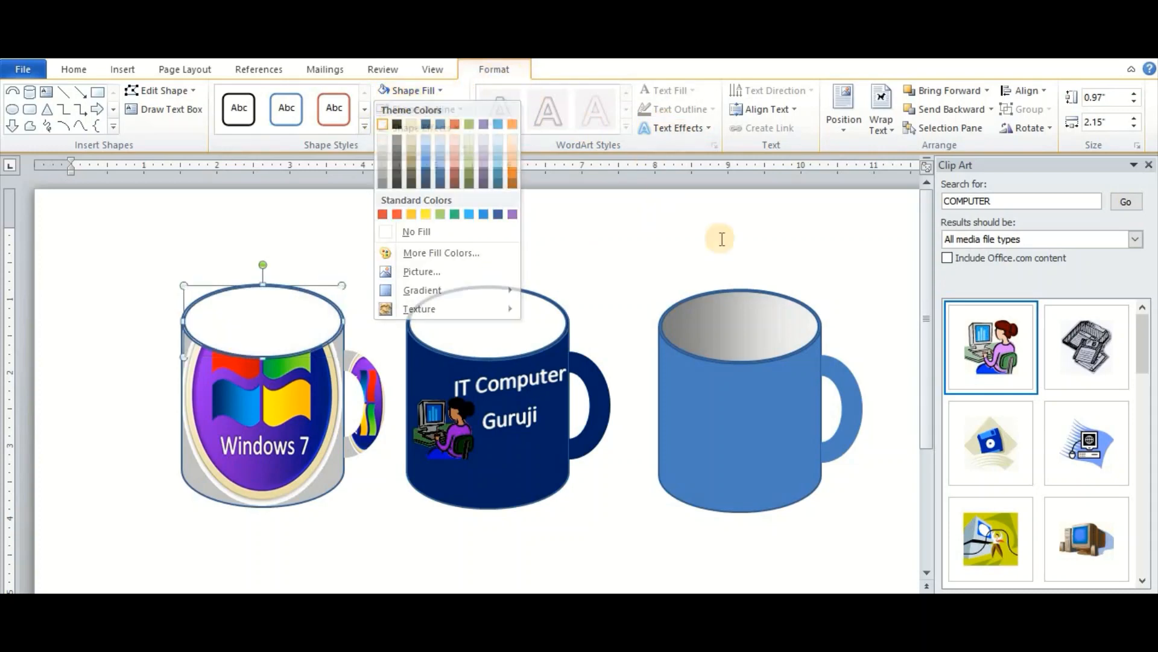
Ungroup the plain blue mug so its body, opening and handle can be formatted separately.
left_click(751, 403)
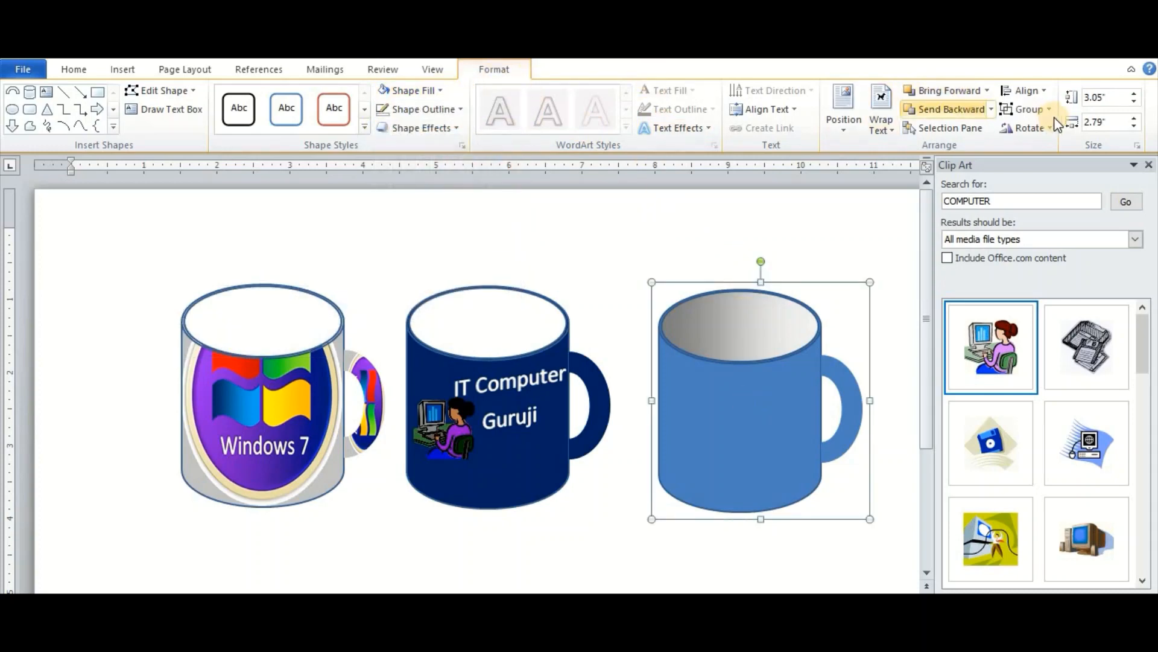
left_click(1032, 110)
left_click(1043, 151)
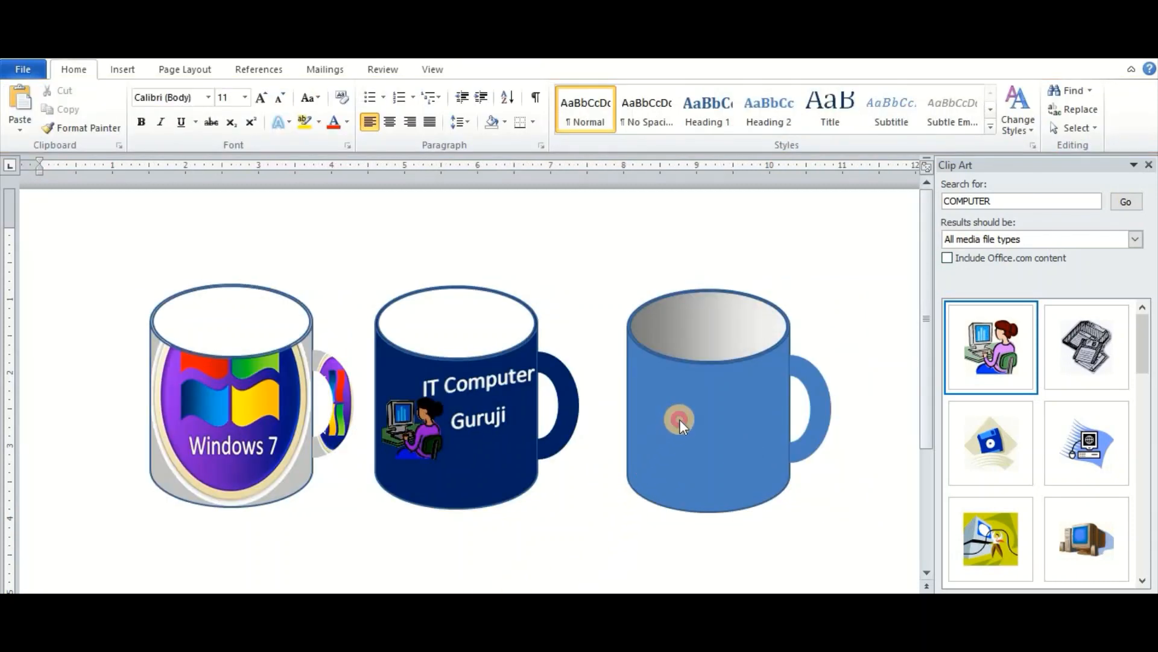
Fill the blue mug's body and handle with the picture IMG-20170126-WA0007.jpg from the Desktop.
left_click(703, 404)
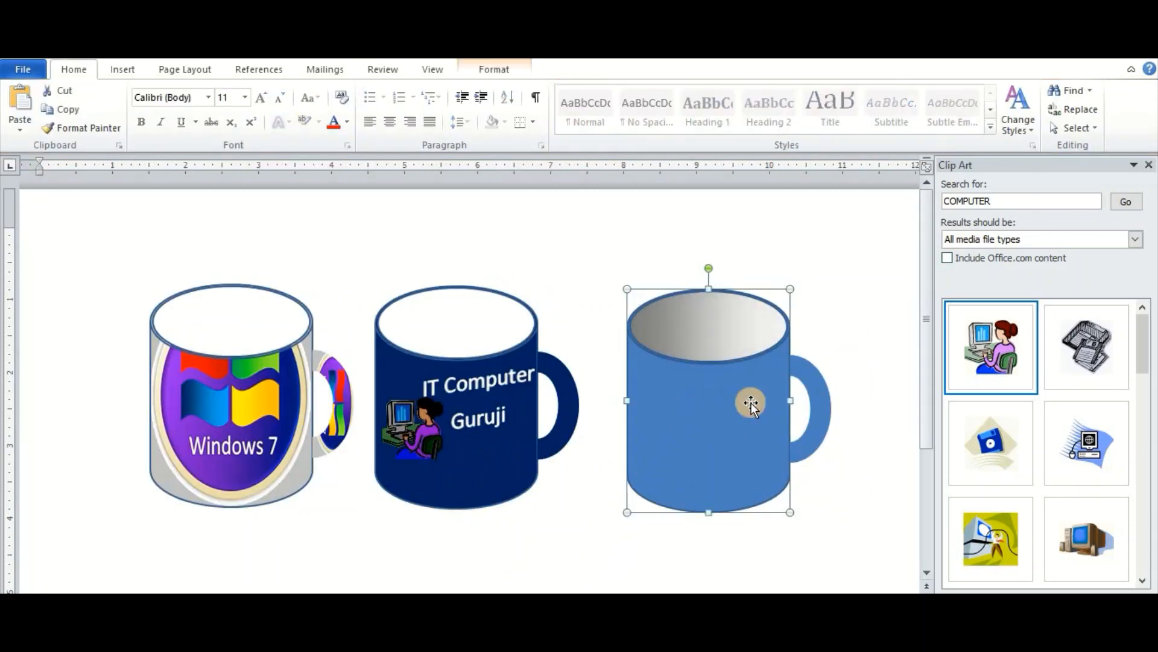
left_click(817, 409)
left_click(492, 70)
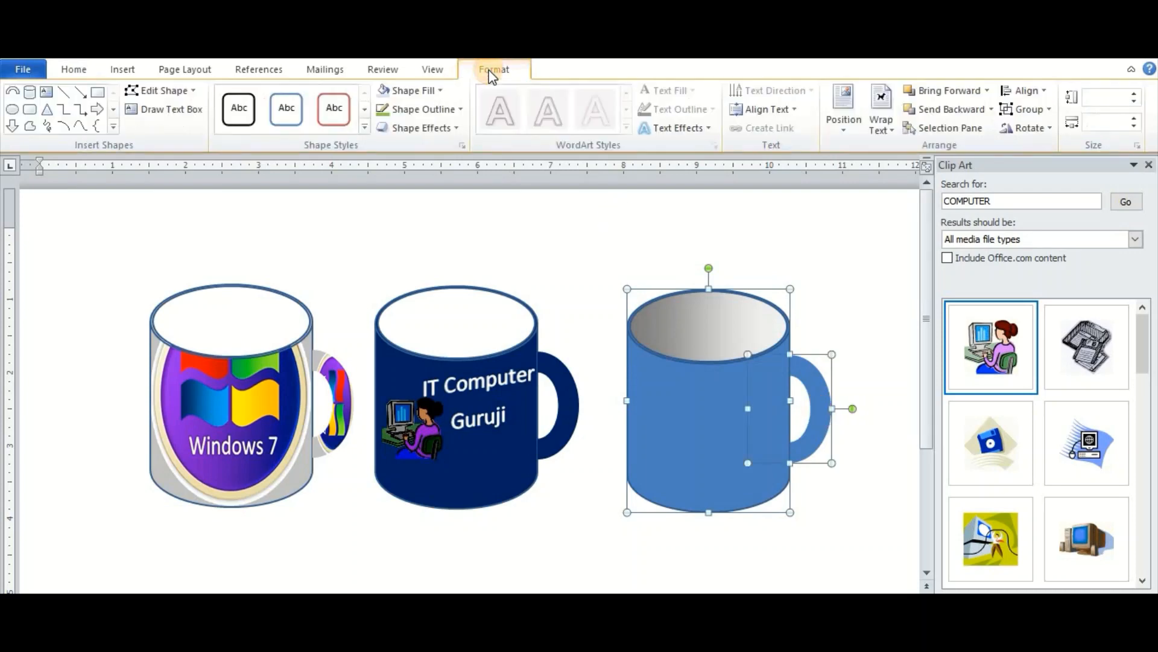
left_click(437, 93)
left_click(421, 273)
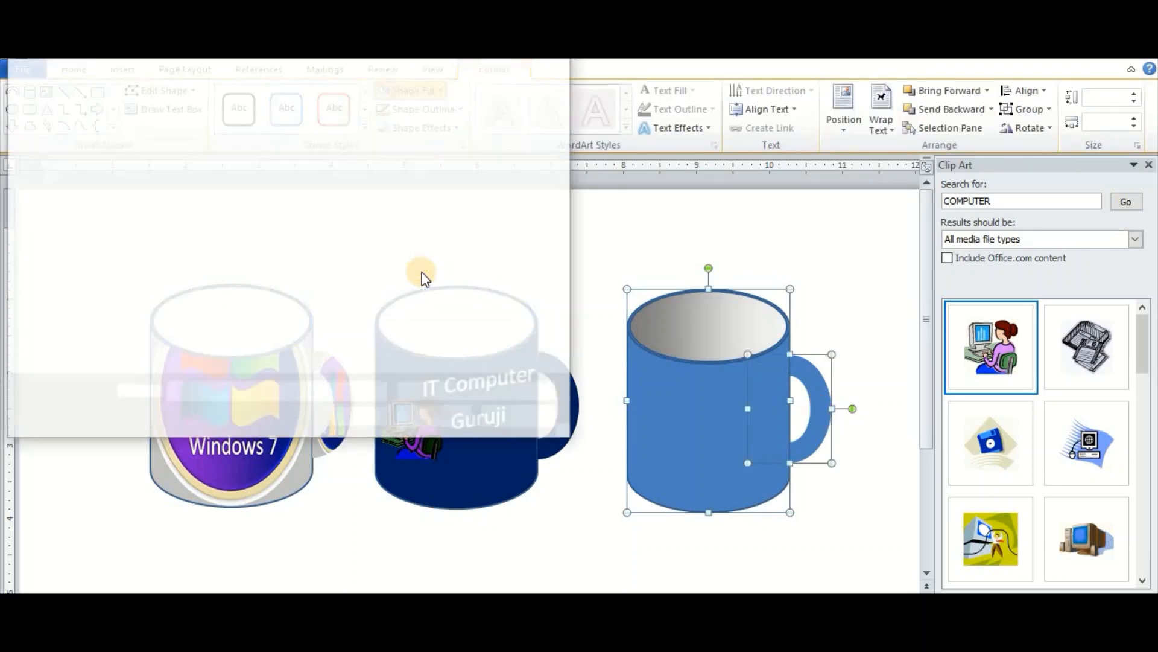
left_click(197, 284)
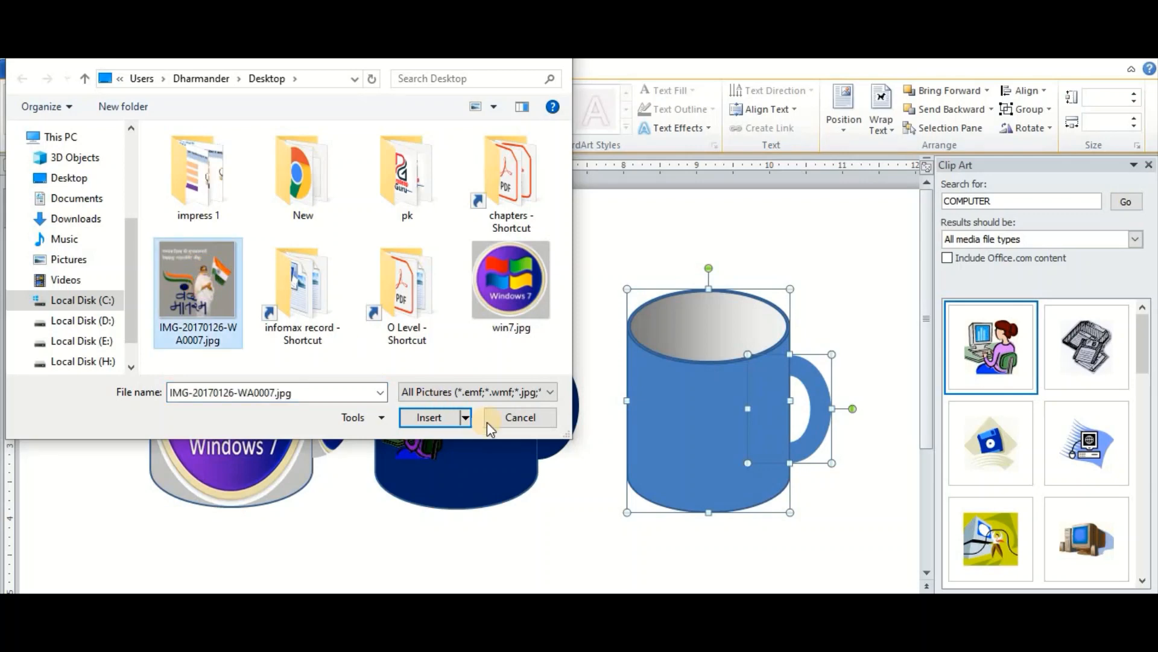
left_click(433, 415)
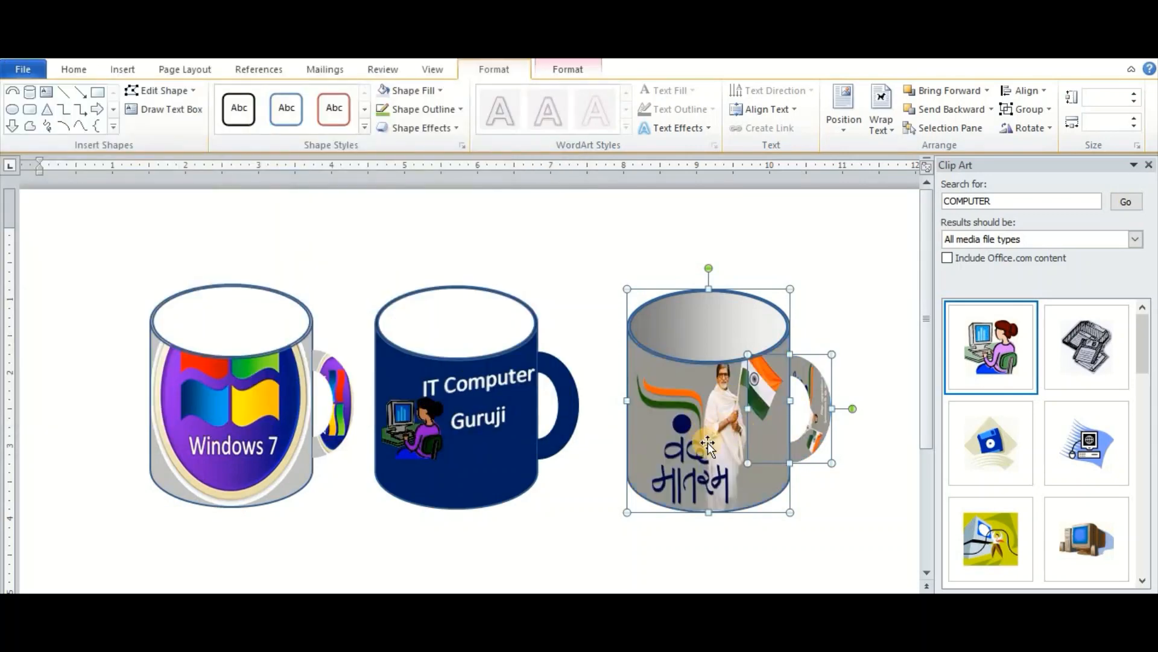
Fill the right mug's opening with a pale orange tint and outline it in Red, Accent 2, Lighter 40%.
left_click(740, 339)
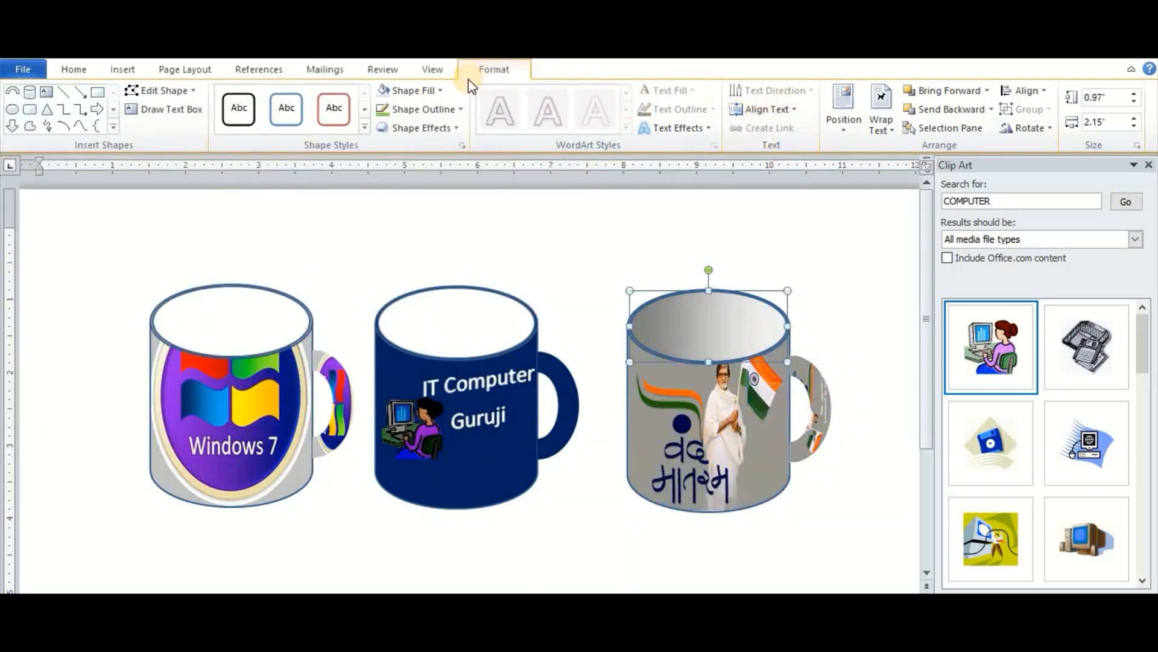
left_click(440, 91)
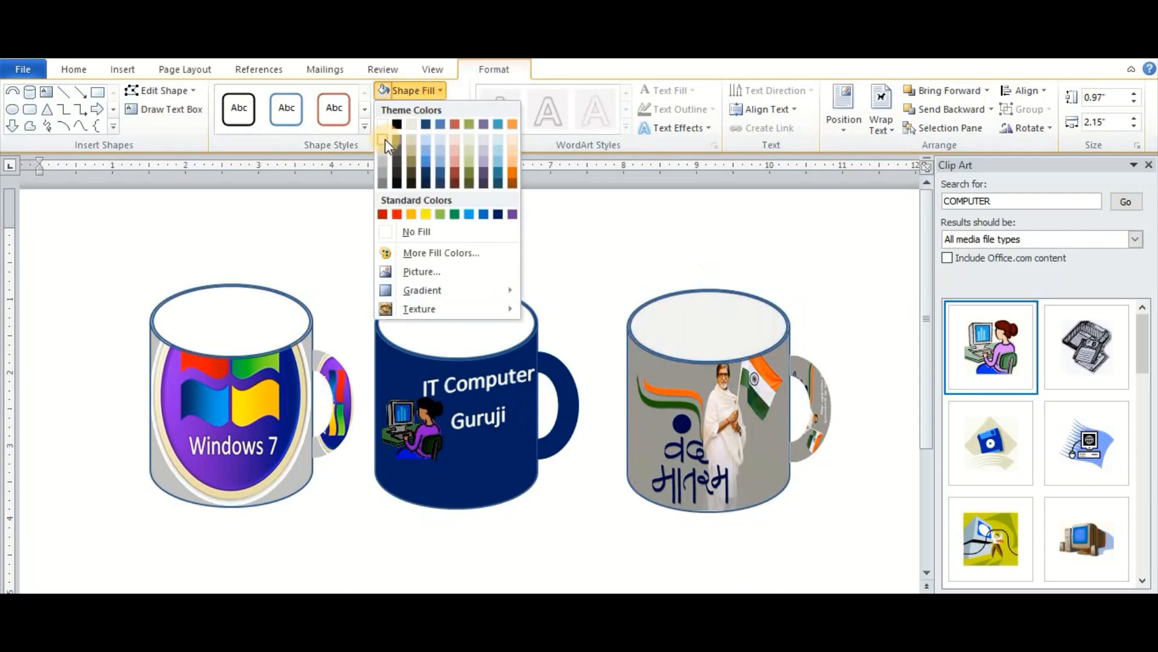
left_click(386, 139)
left_click(422, 109)
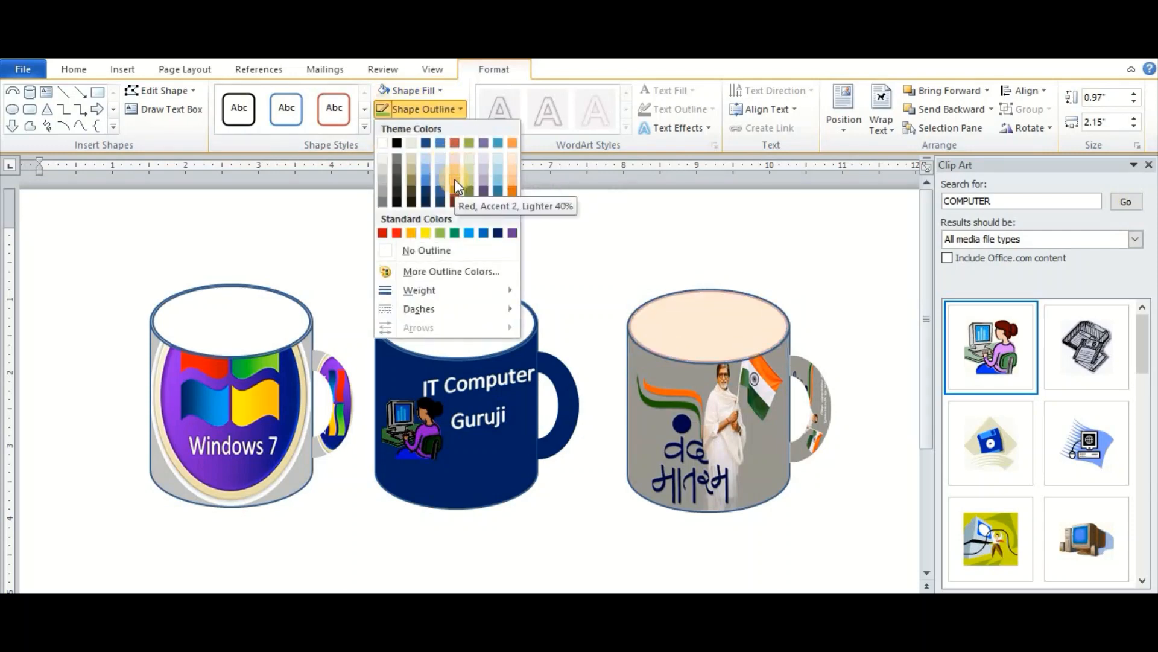
left_click(455, 178)
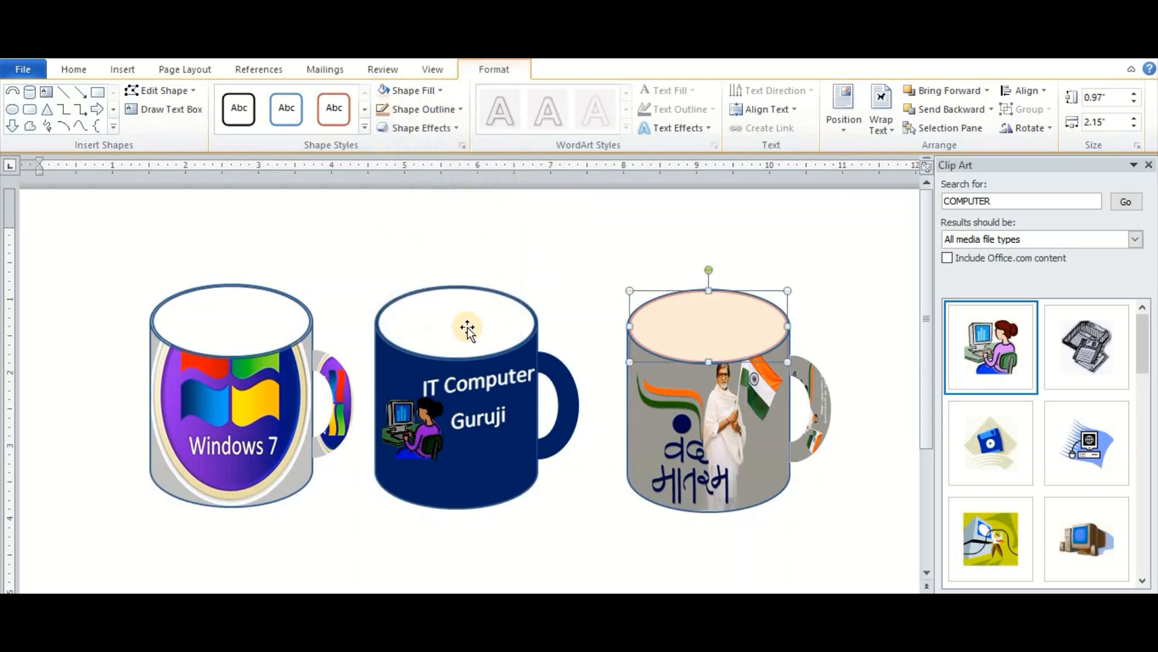
Fill the middle mug's opening with the palest aqua theme tint.
left_click(468, 326)
left_click(441, 90)
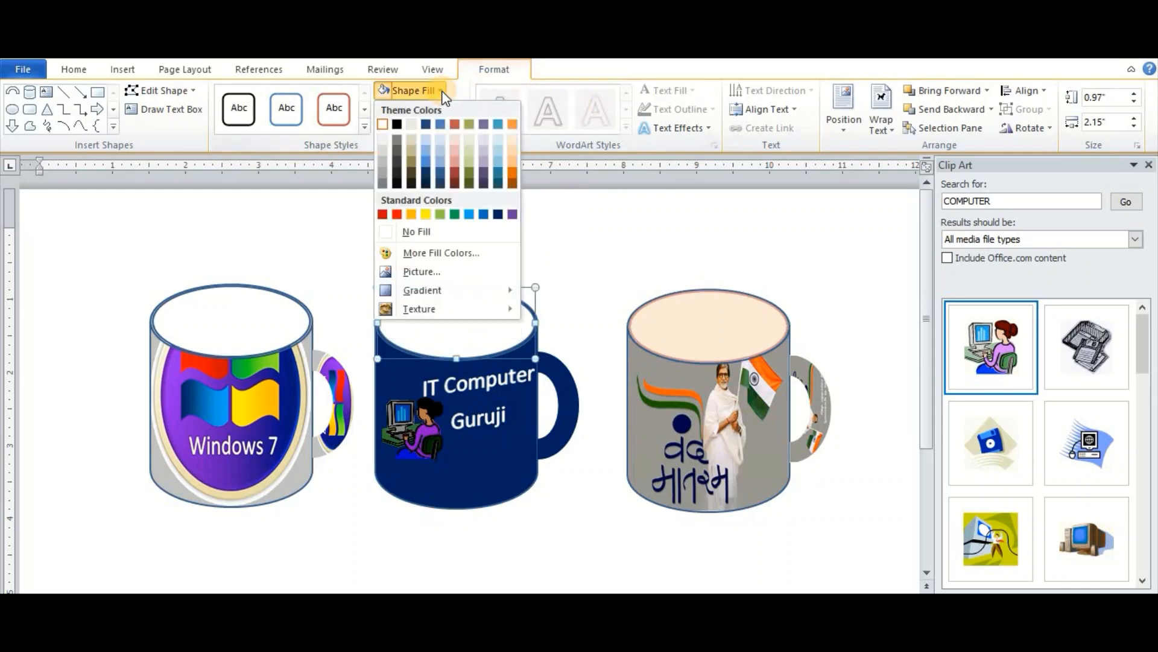
left_click(500, 138)
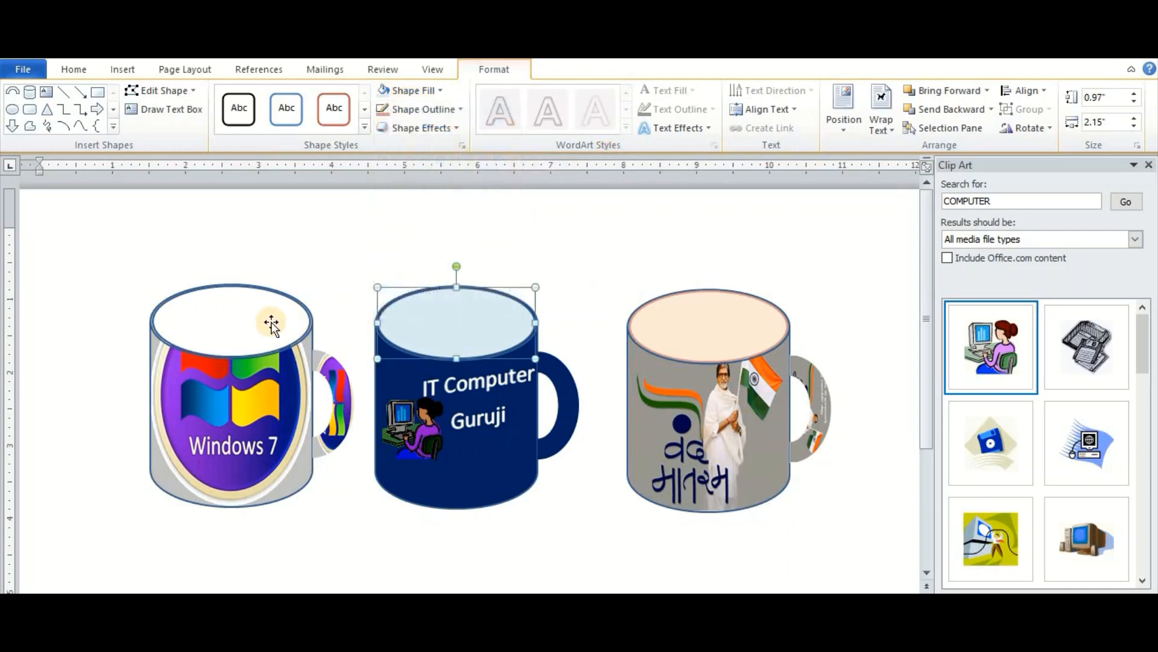
Outline the left mug's opening in a light red theme tint and set its fill to white.
left_click(249, 319)
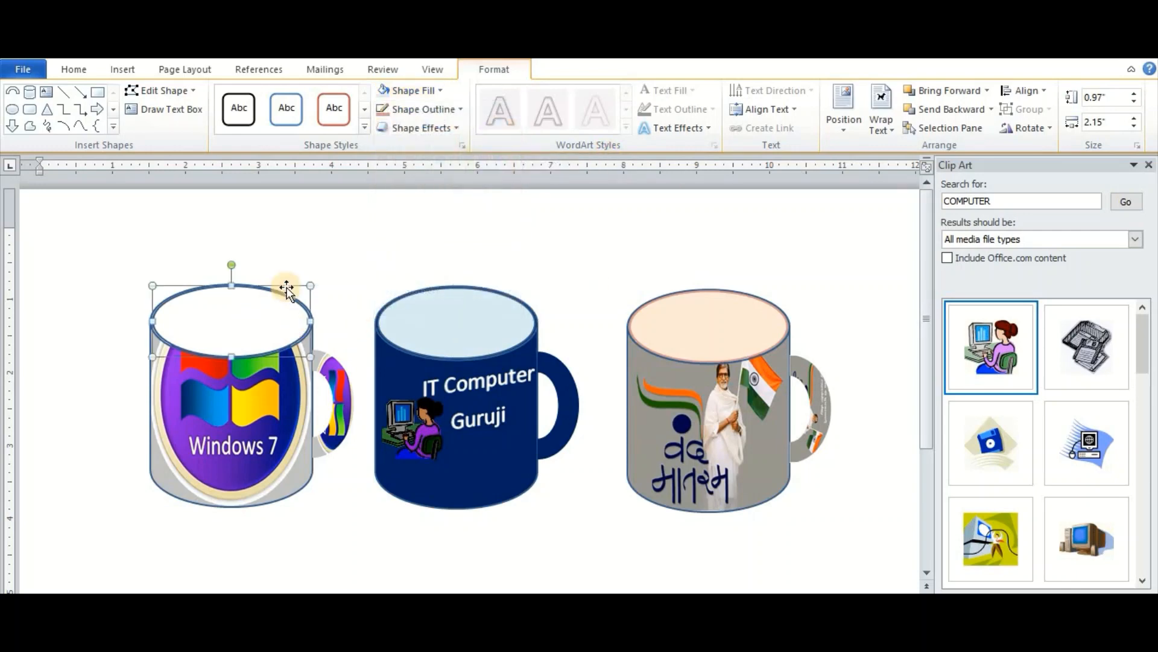
left_click(461, 108)
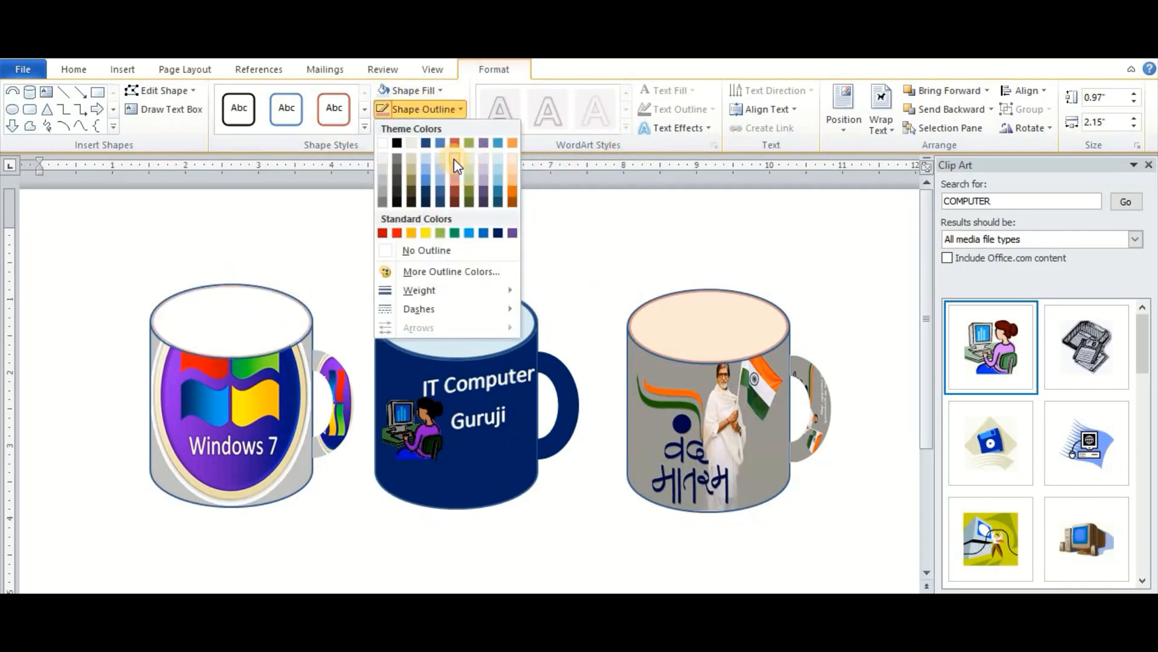
left_click(423, 90)
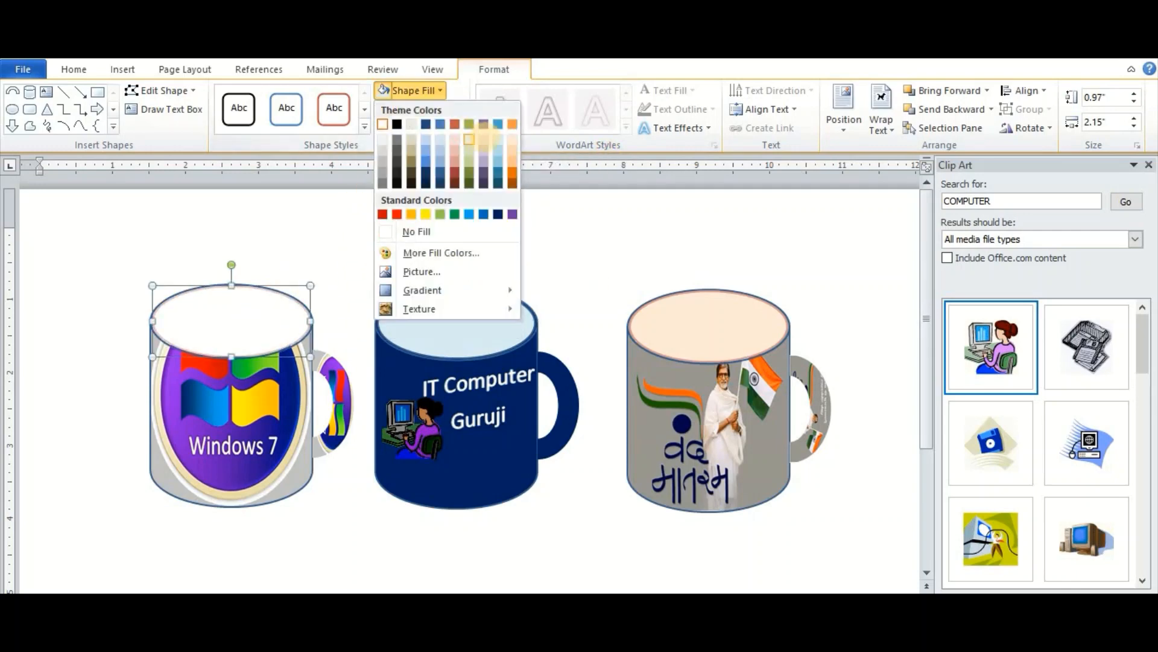
left_click(512, 138)
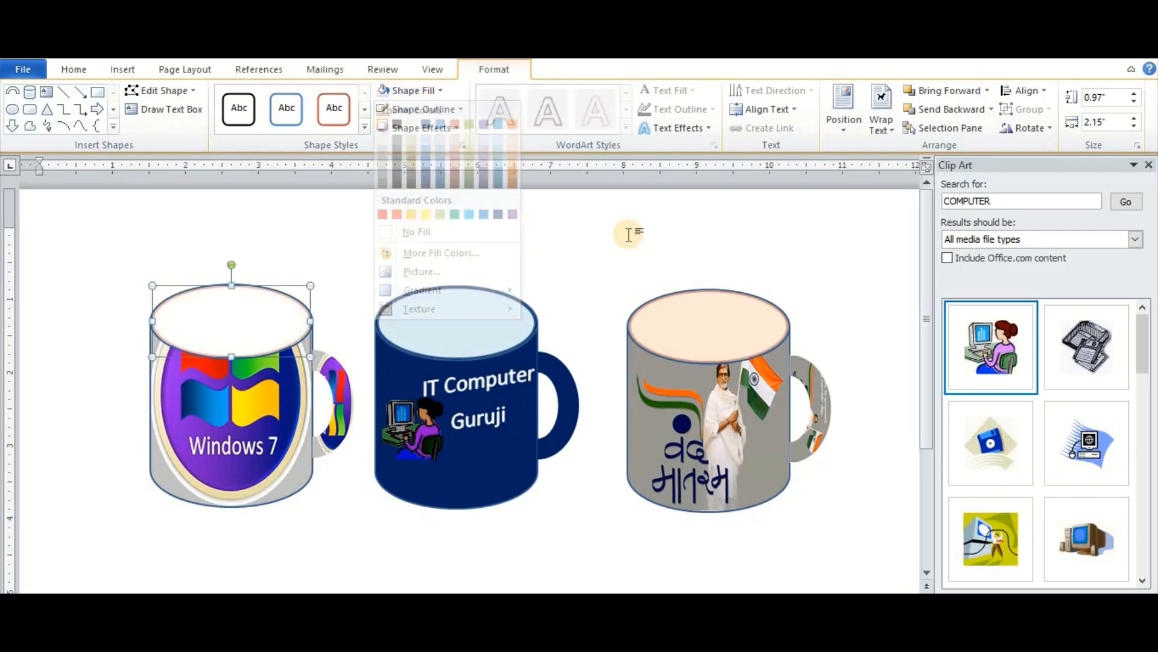
left_click(491, 529)
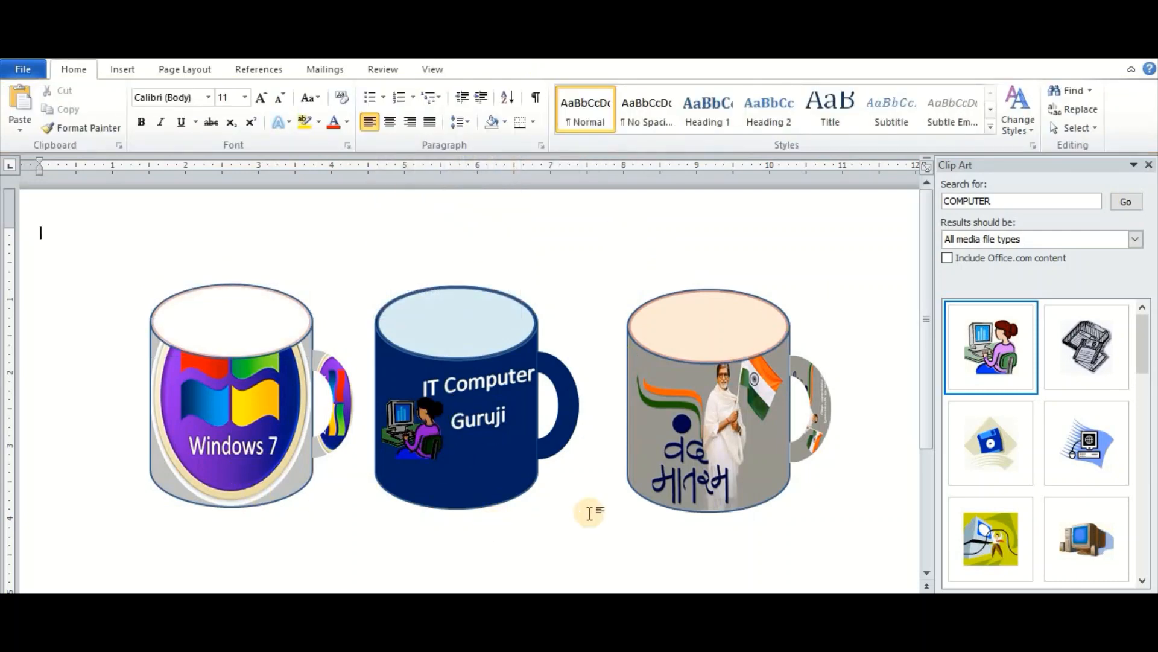
Group all the shapes, WordArt and clip art of the three mugs, then enlarge the group to about 3.44" by 9.52".
left_click(263, 362)
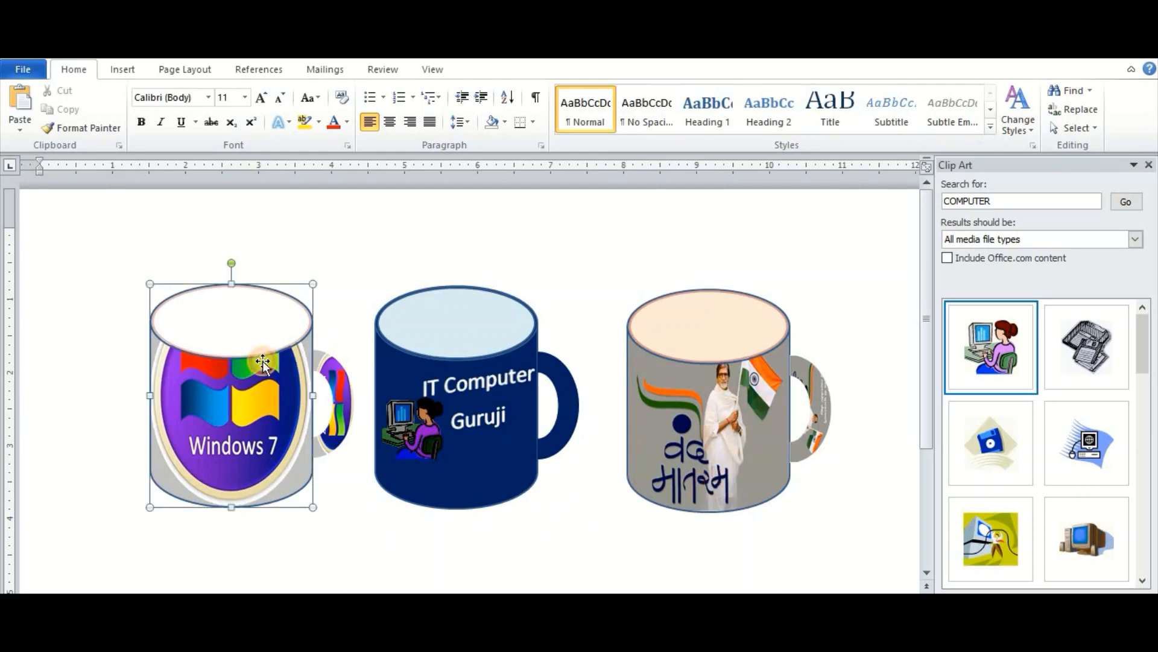
left_click(334, 381, "shift")
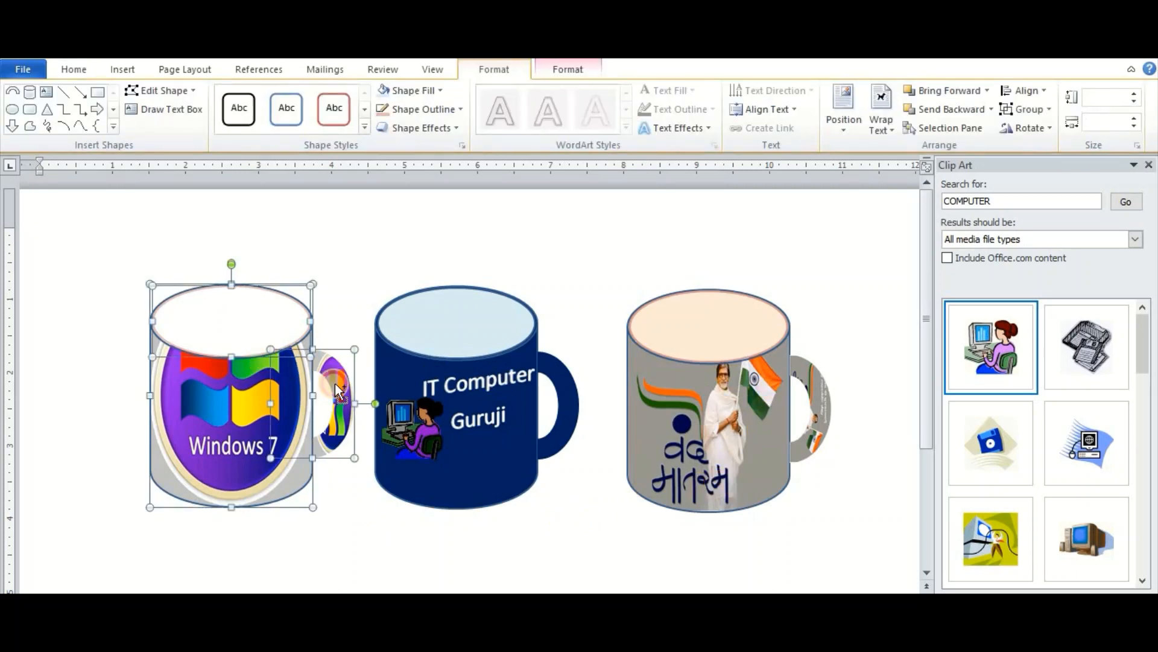
key("ctrl+a")
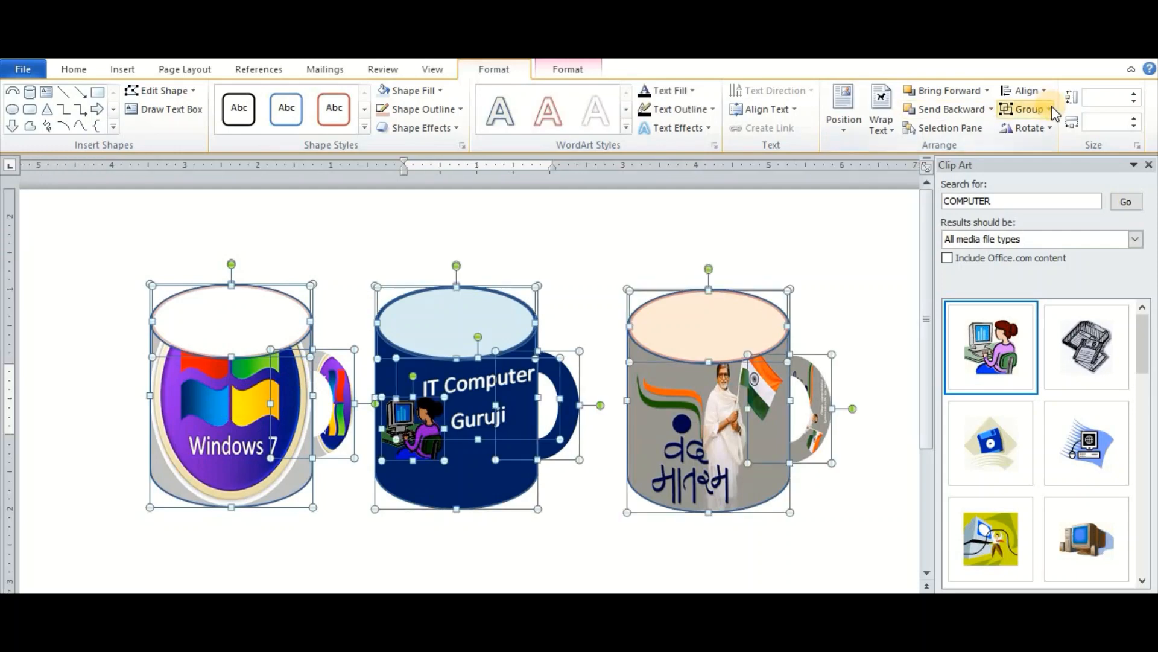
left_click(1051, 106)
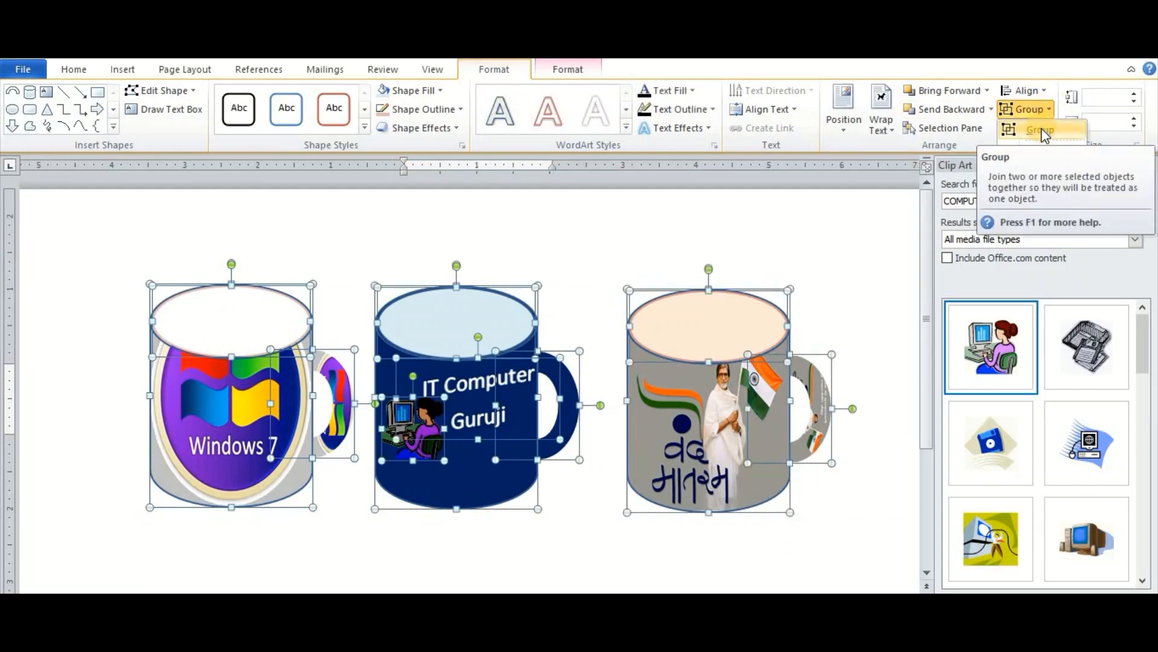
left_click(1041, 128)
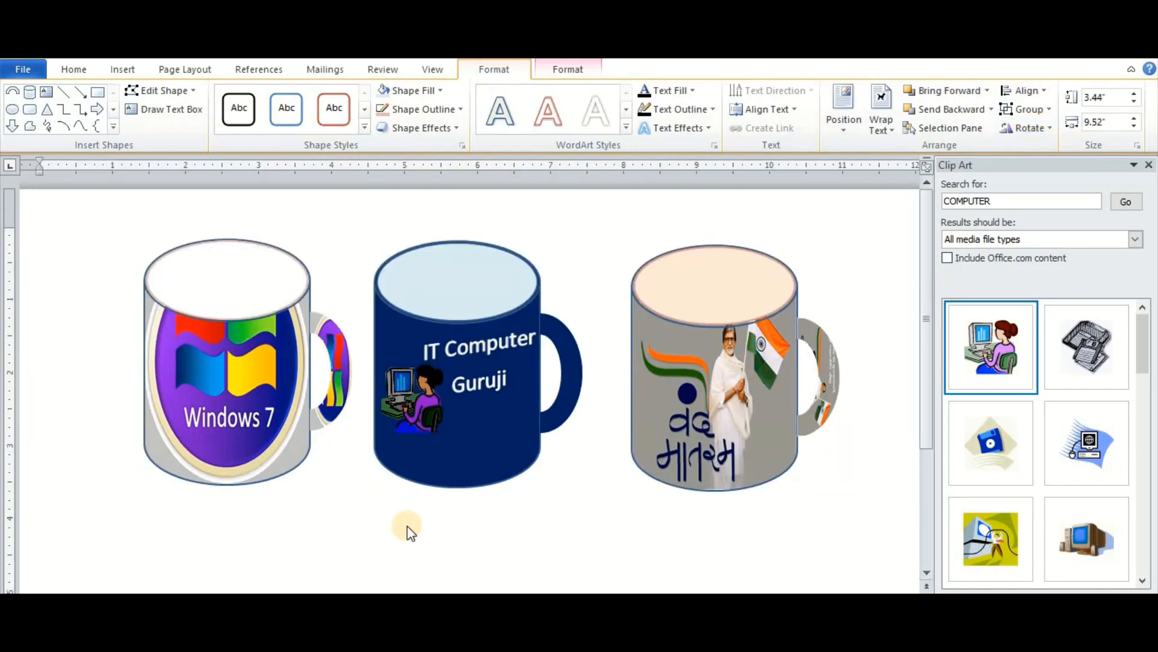
Apply the full, touching reflection variation to the grouped mugs.
left_click(625, 355)
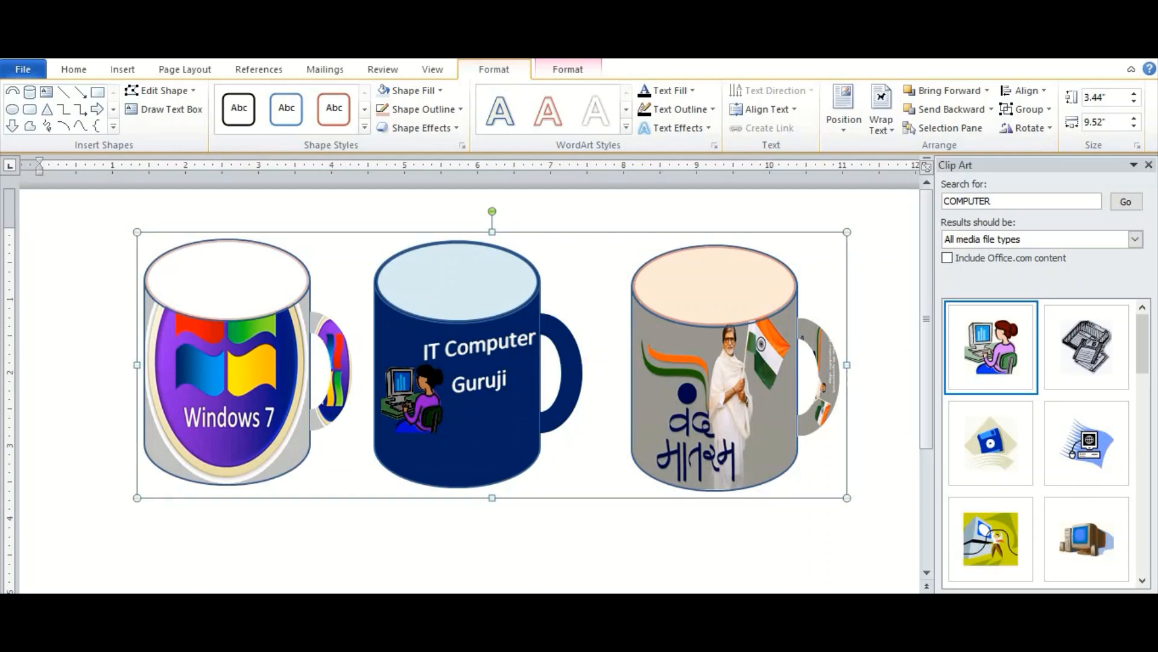
left_click(454, 128)
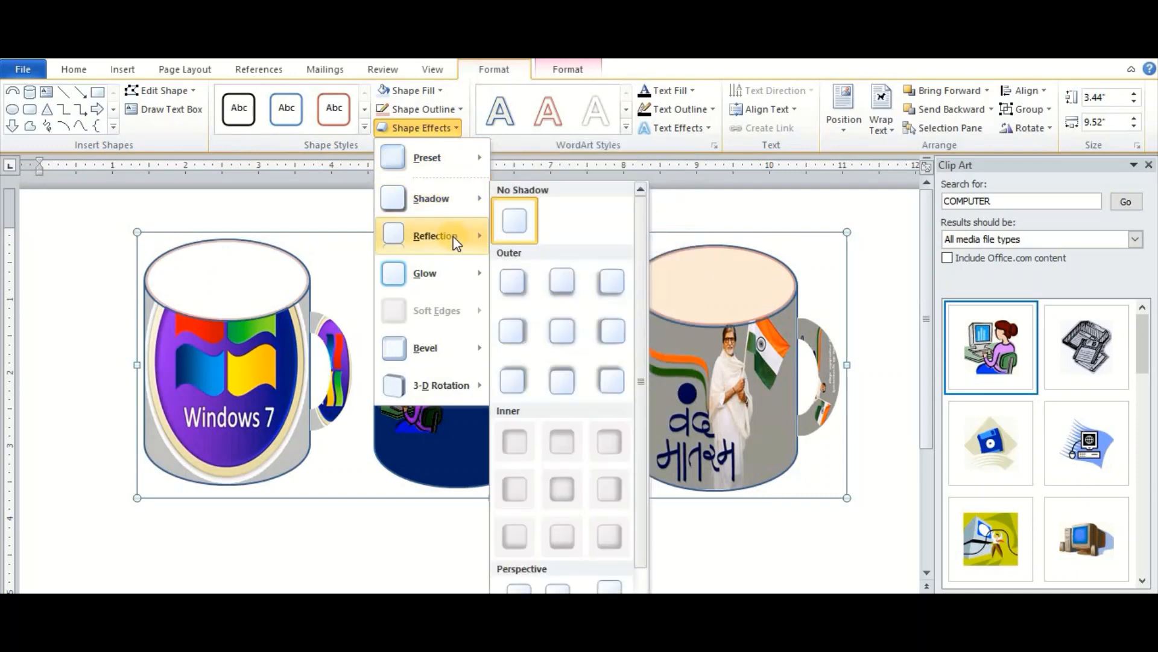
mouse_move(455, 241)
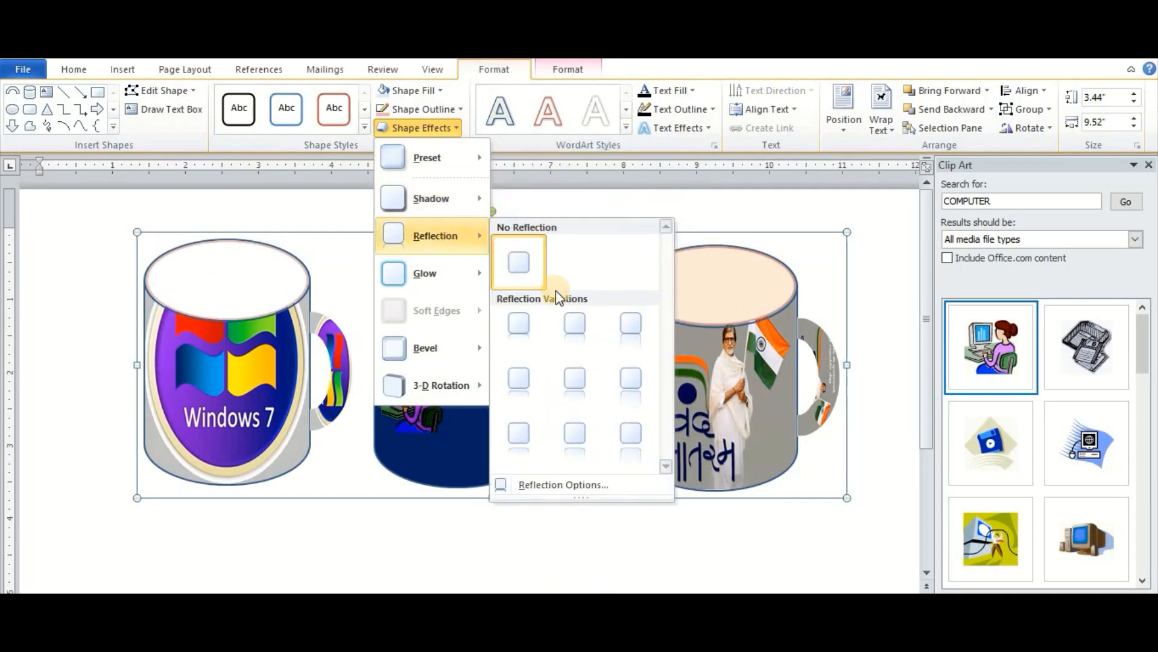
left_click(631, 341)
Close the clip art search, look over the mugs with their reflections, and open the print preview of the page.
scroll(810, 454, "down", 1)
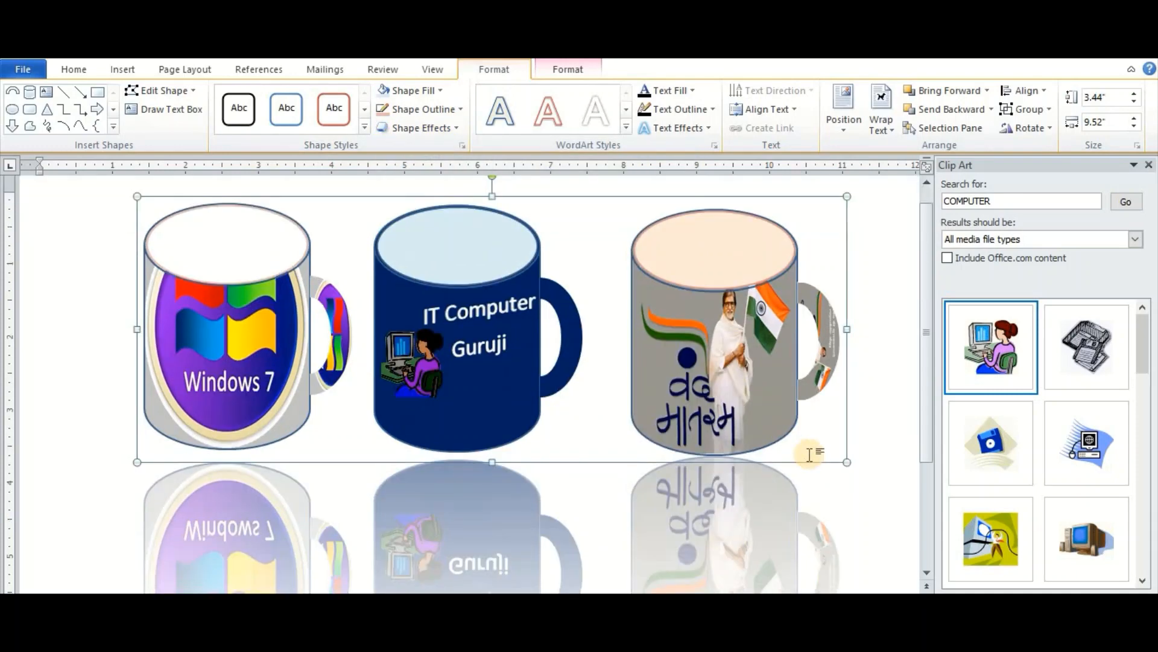
scroll(810, 455, "down", 1)
scroll(810, 454, "up", 1)
scroll(810, 454, "down", 1)
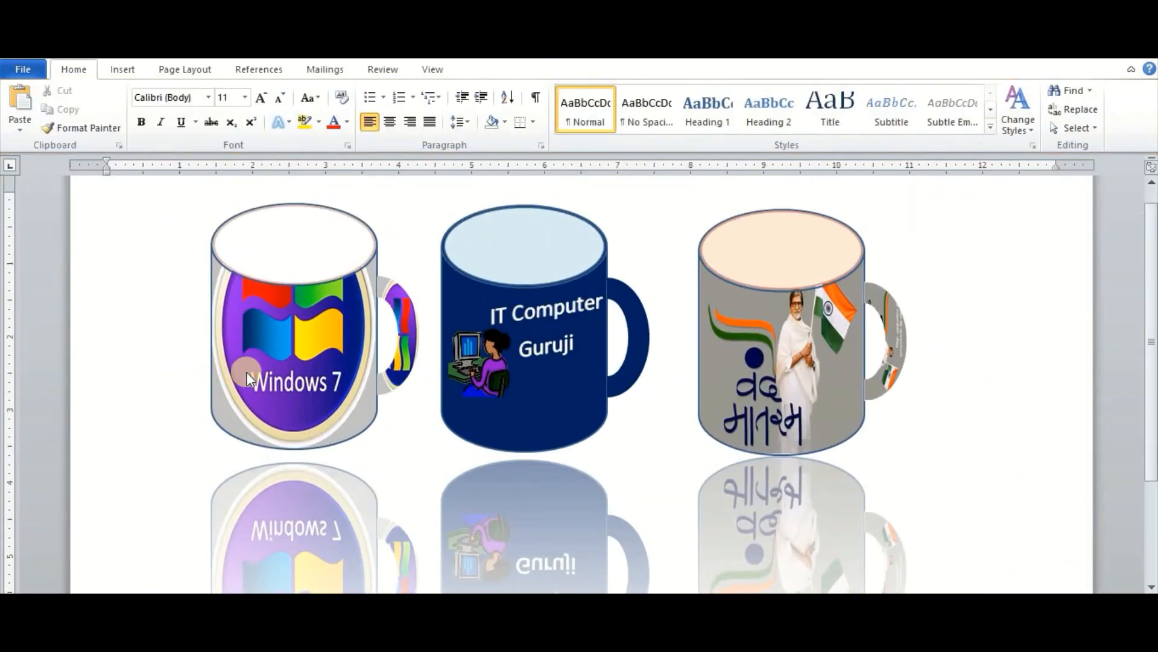
scroll(904, 377, "down", 1)
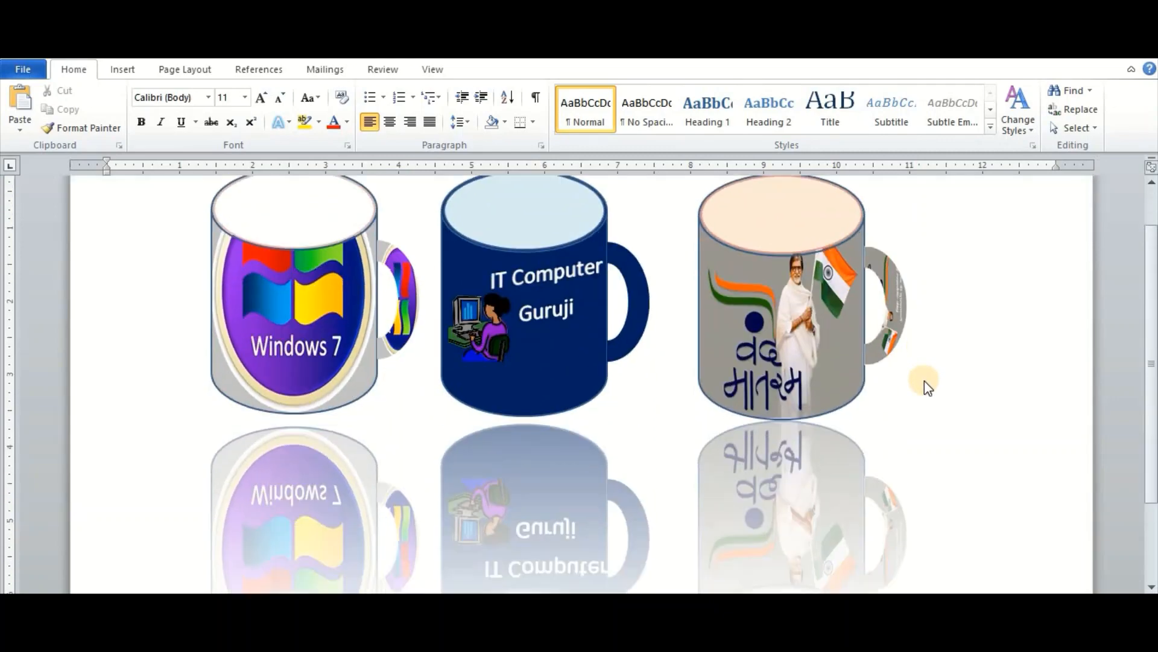
left_click(926, 383)
scroll(925, 381, "up", 1)
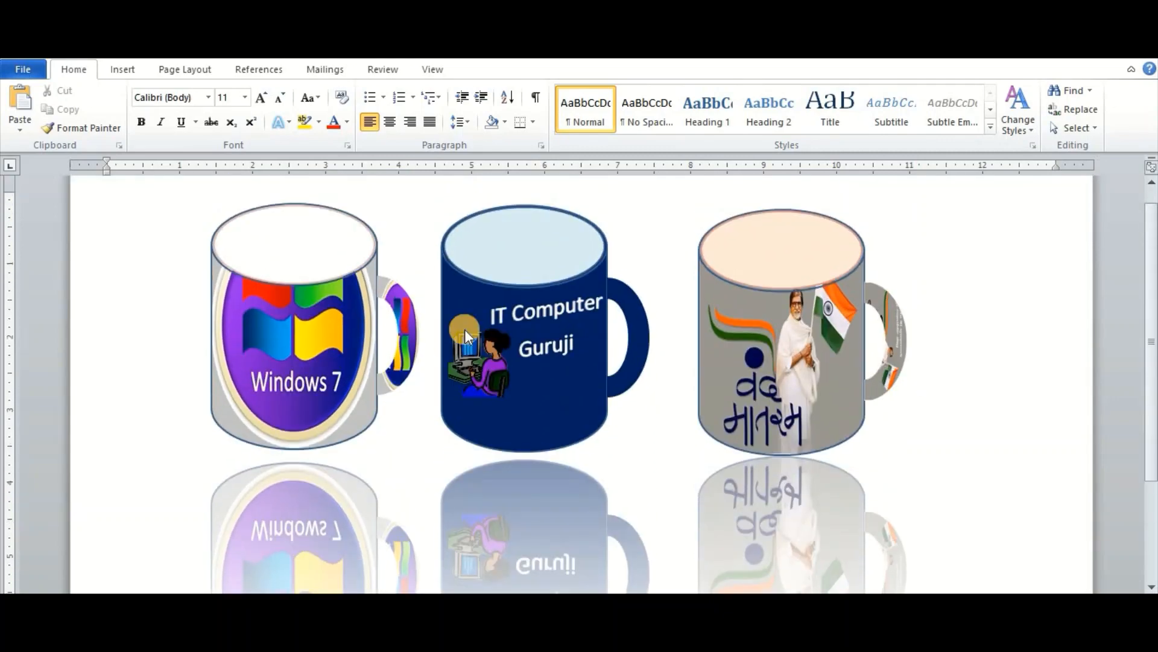
left_click(24, 70)
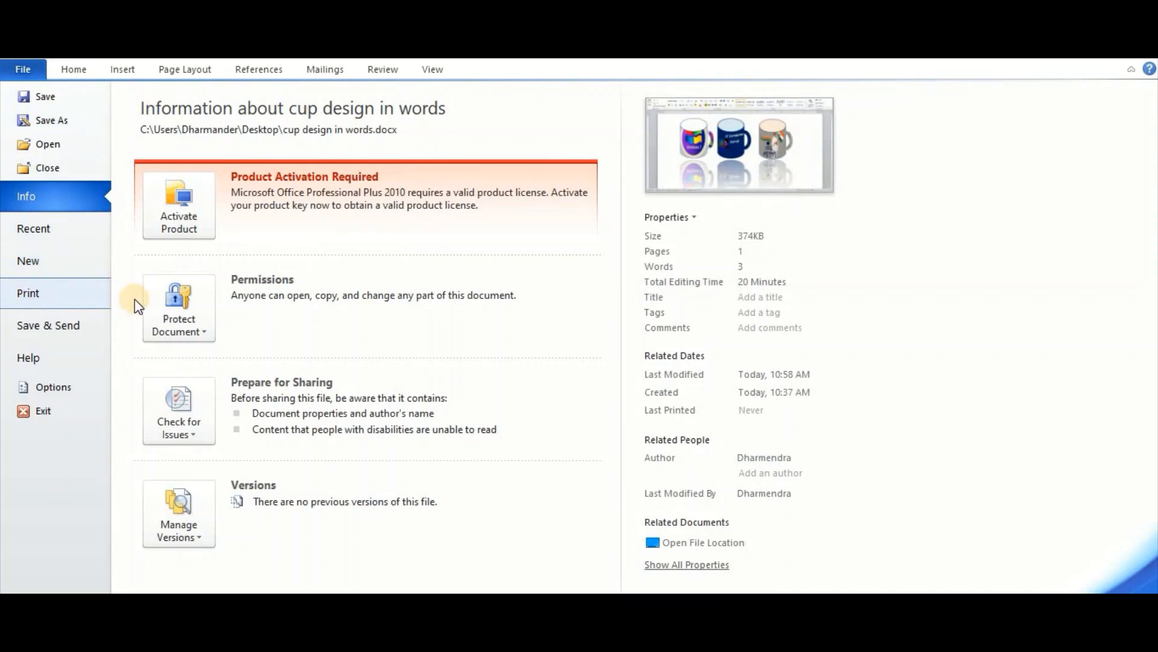
left_click(104, 295)
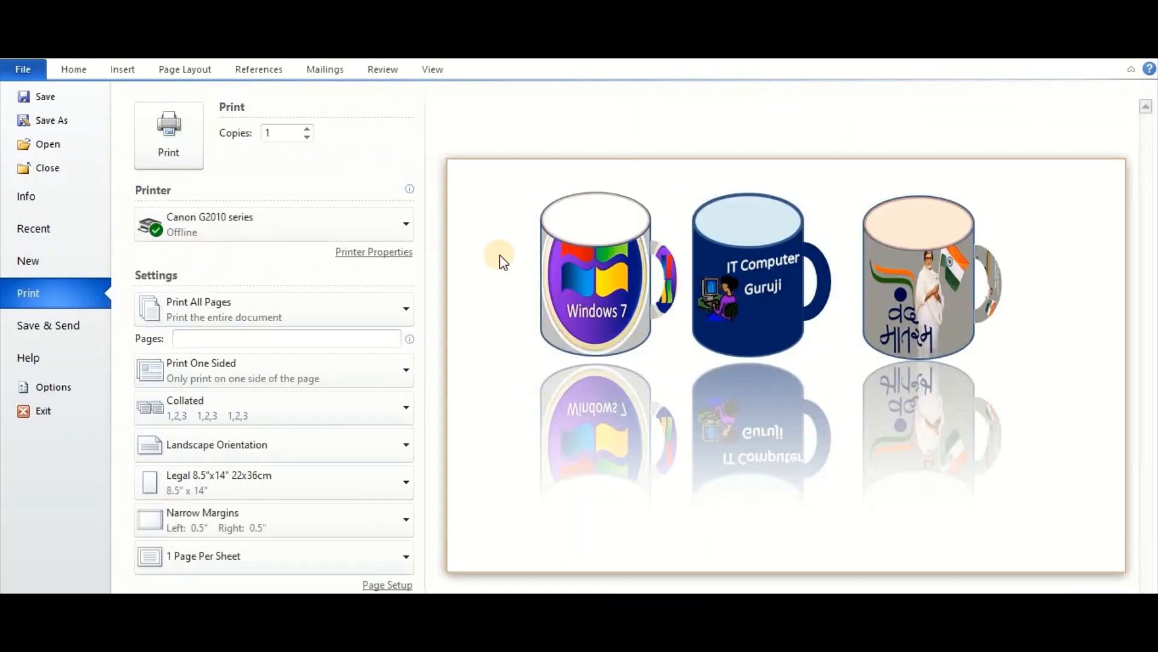